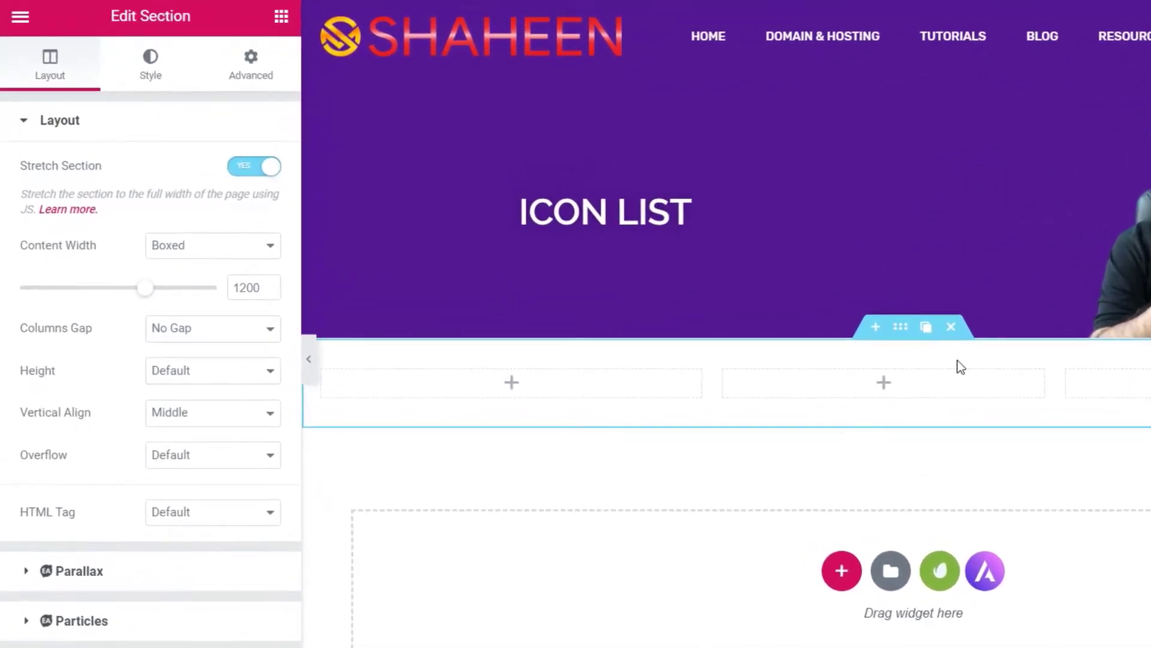
- Search the widgets for 'ICON' and drop the Icon List widget into the first column
click(210, 93)
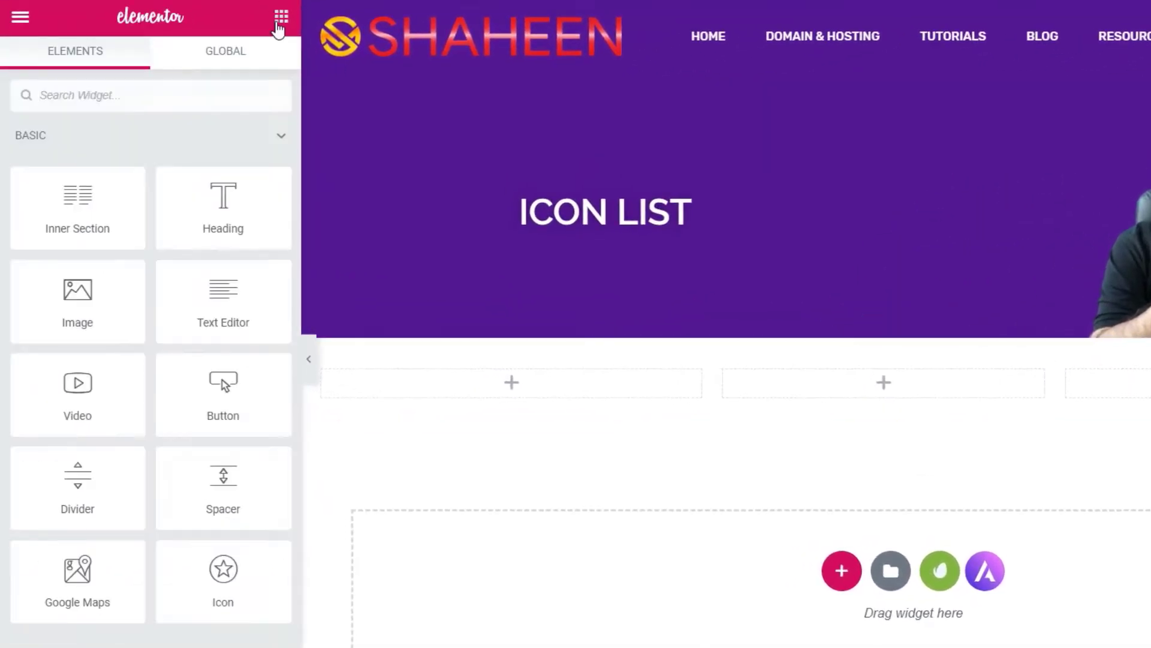
click(181, 96)
text(ICON)
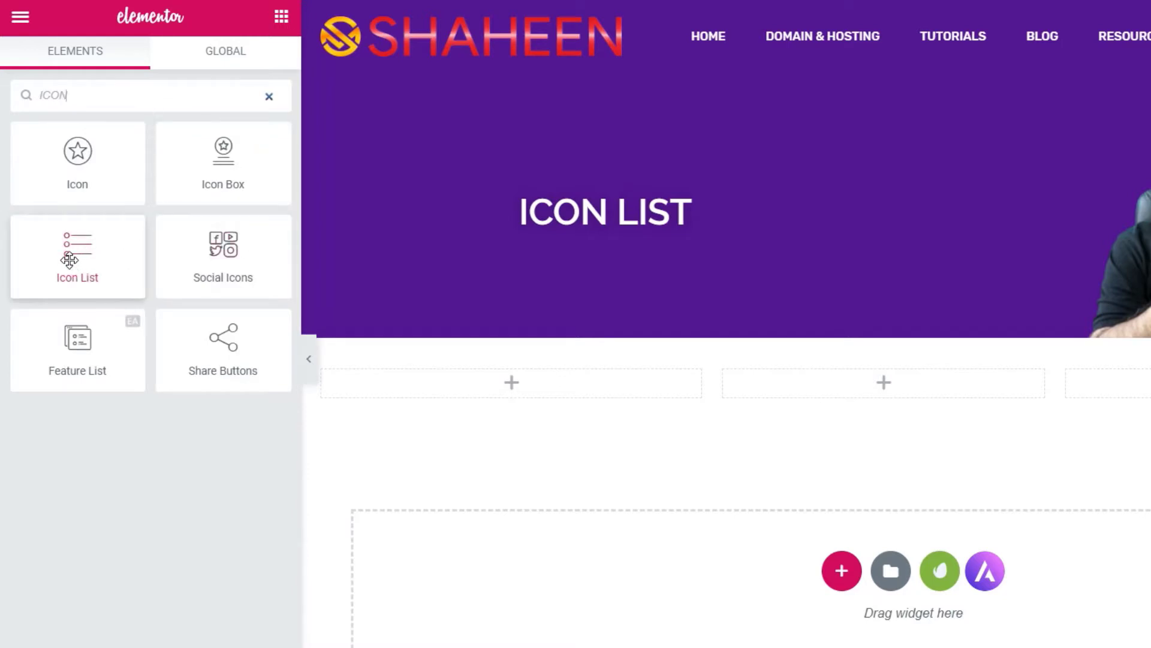
drag(69, 260, 523, 393)
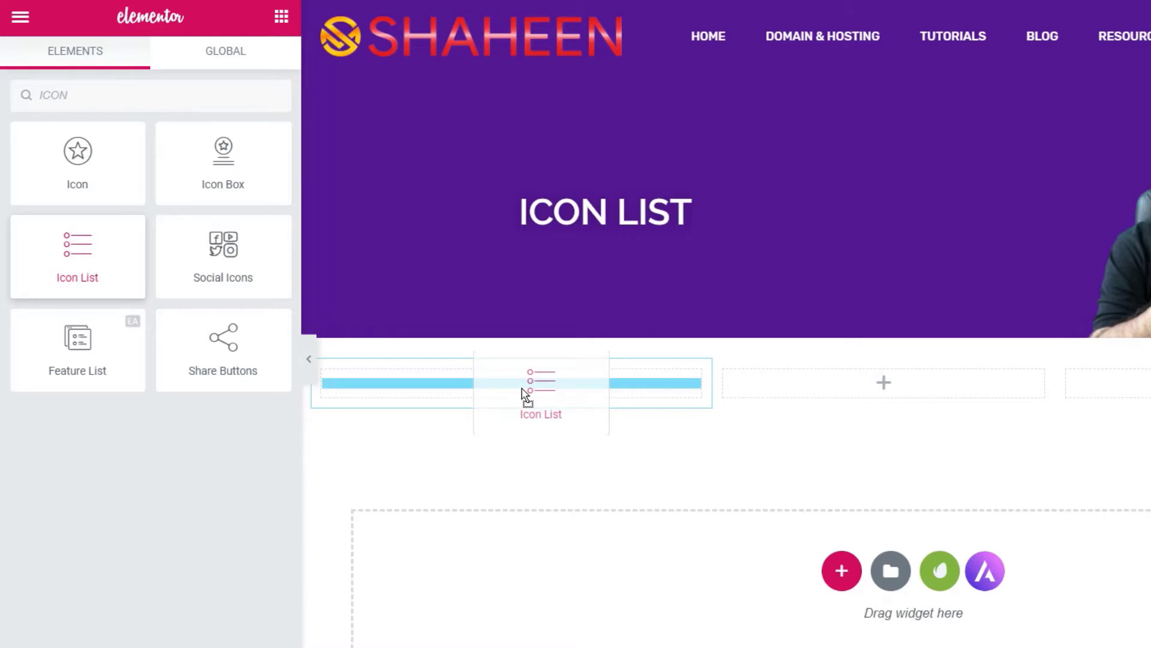
drag(523, 393, 522, 393)
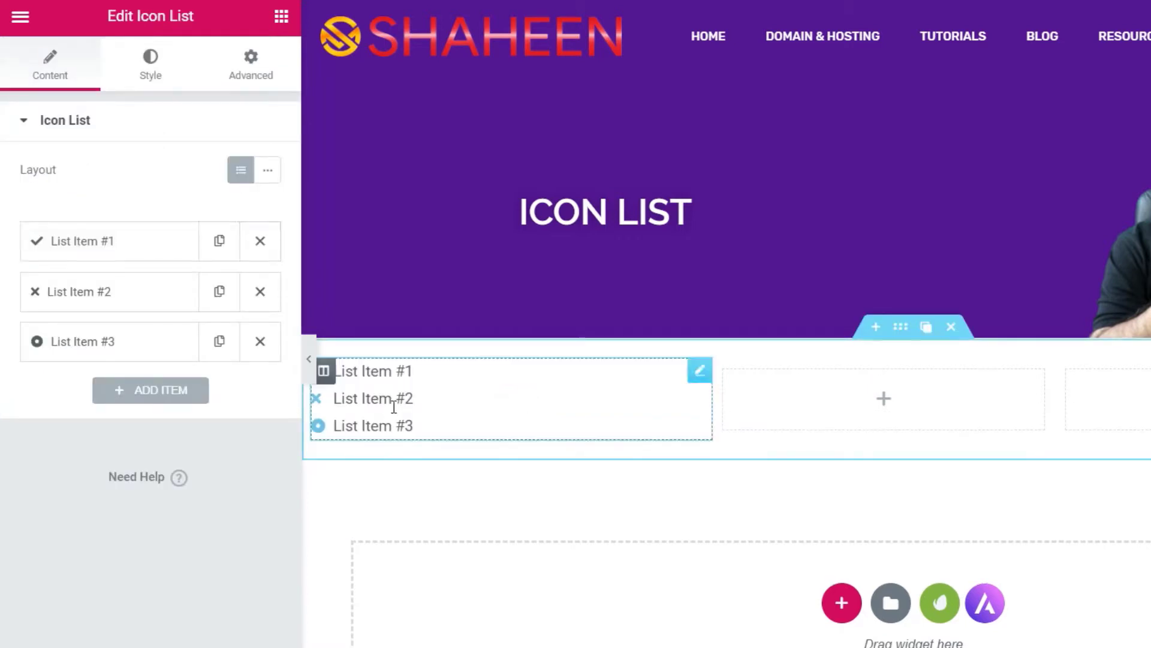
- Shrink the first column to about 16% width and move the Icon List into the middle column
click(710, 399)
drag(710, 399, 506, 402)
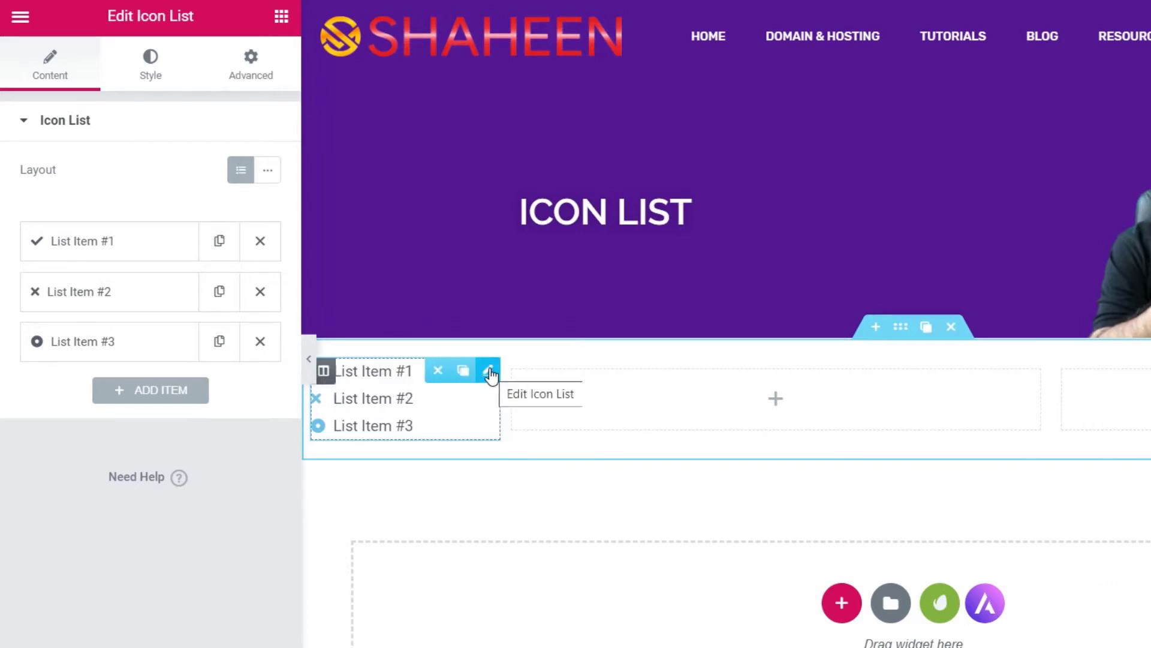
drag(492, 376, 699, 392)
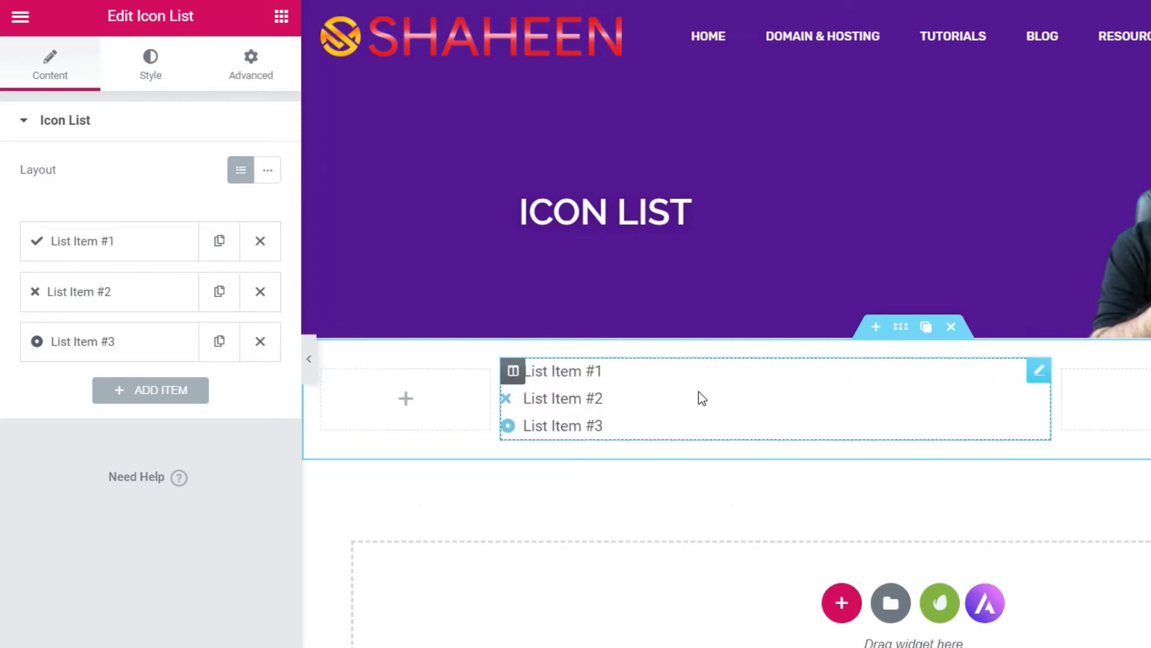
click(1041, 369)
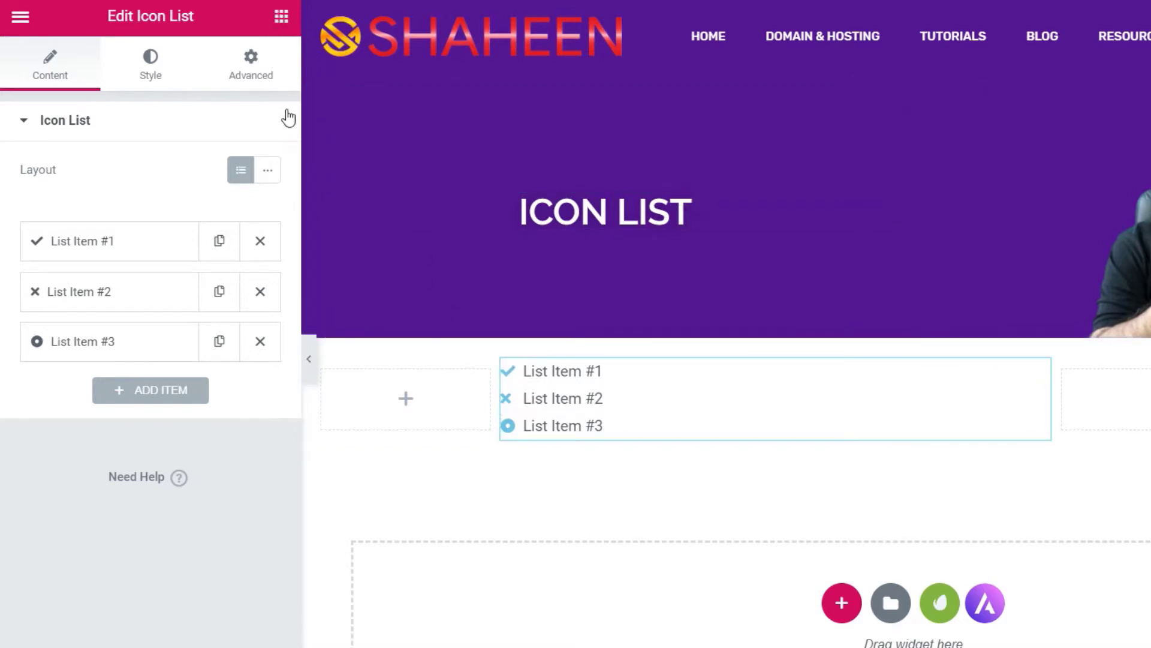
- Unlink the Icon List's padding and set Top and Bottom padding to 20px
click(252, 65)
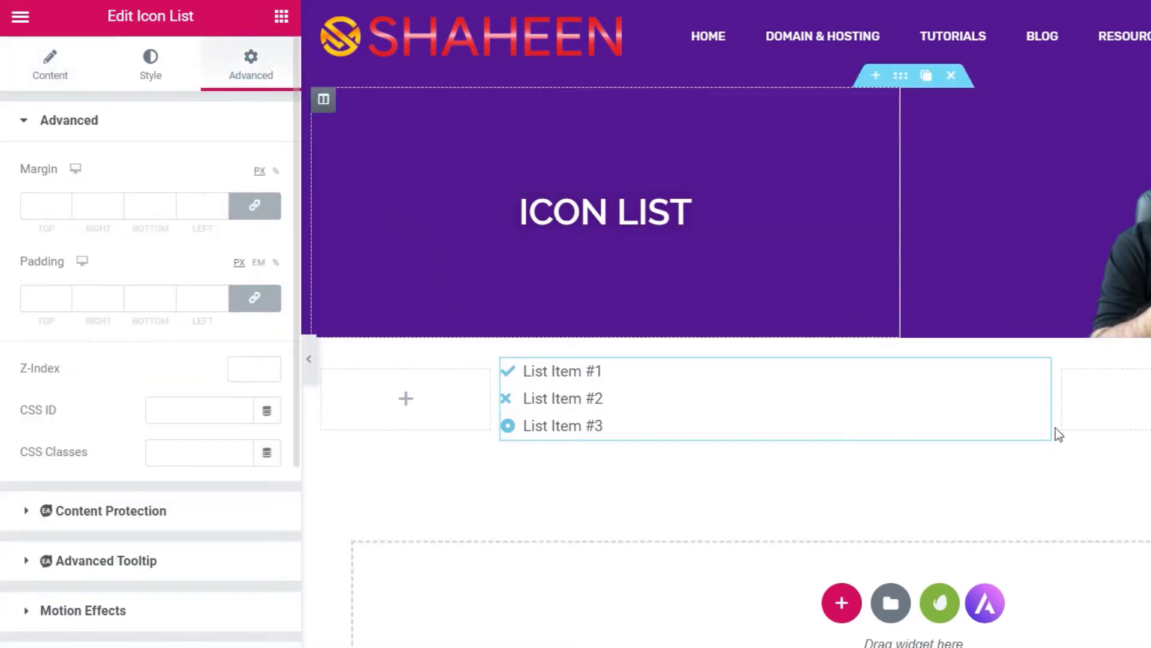
mouse_move(1041, 375)
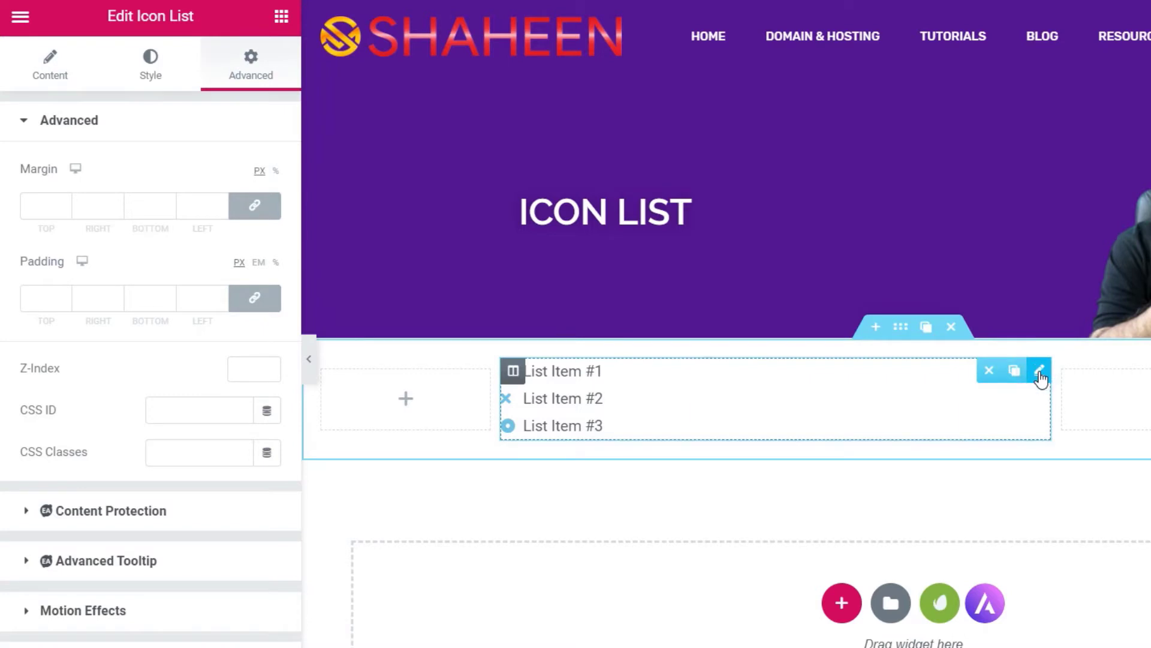
click(254, 298)
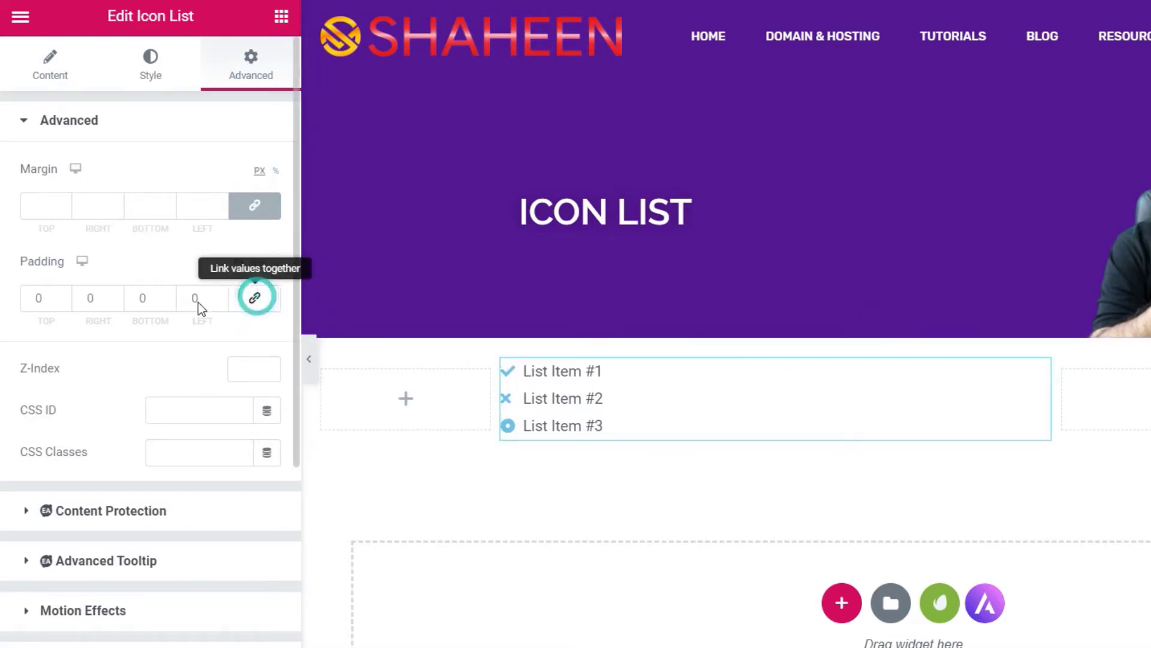
drag(41, 298, 1, 296)
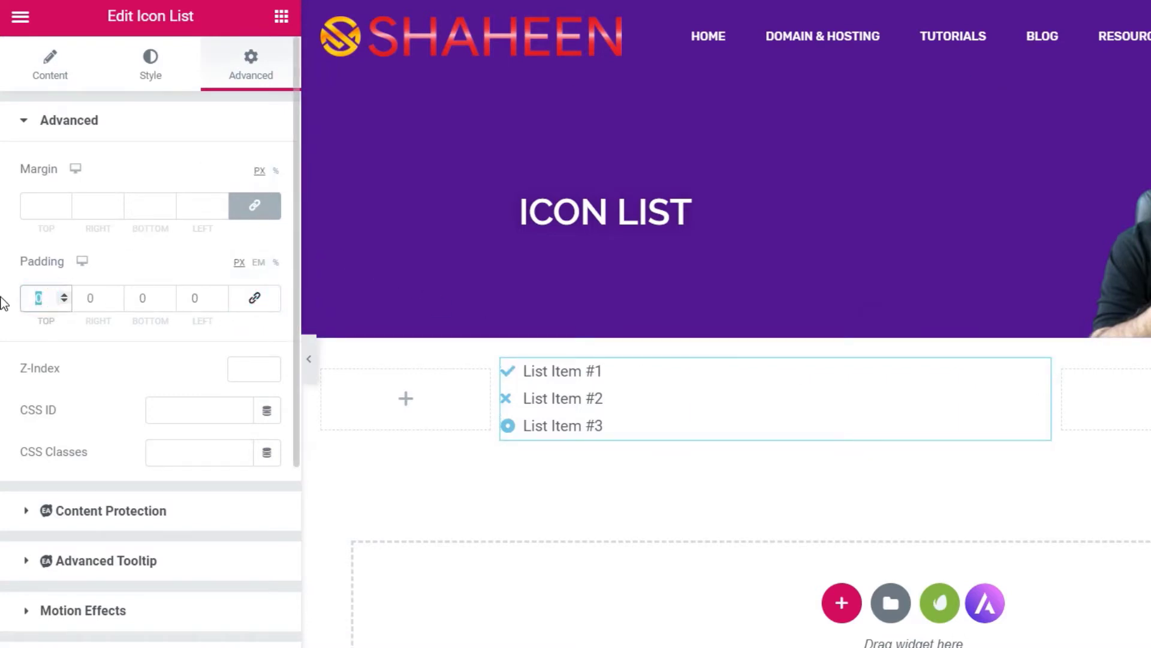
text(20)
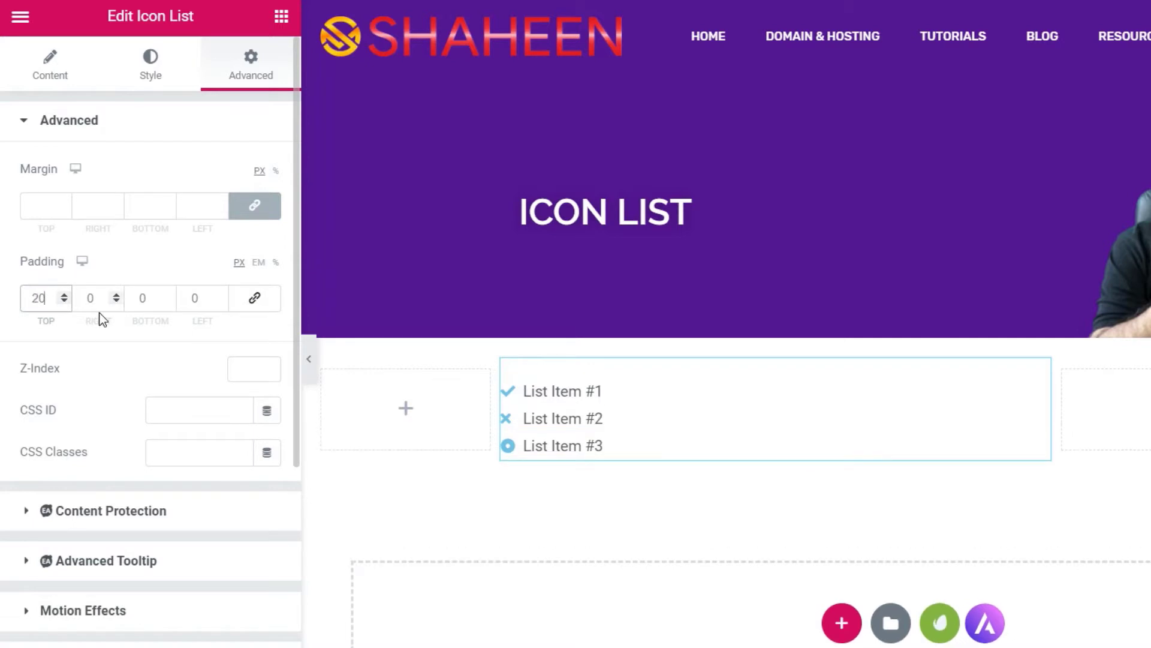
drag(148, 298, 124, 297)
text(20)
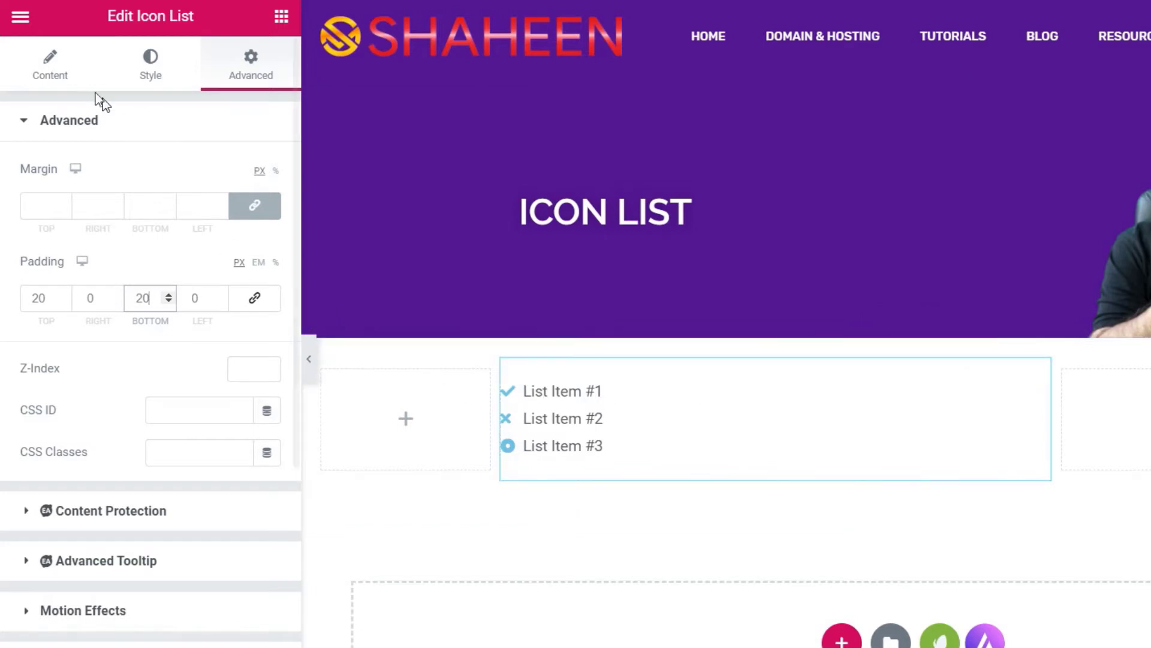
click(57, 66)
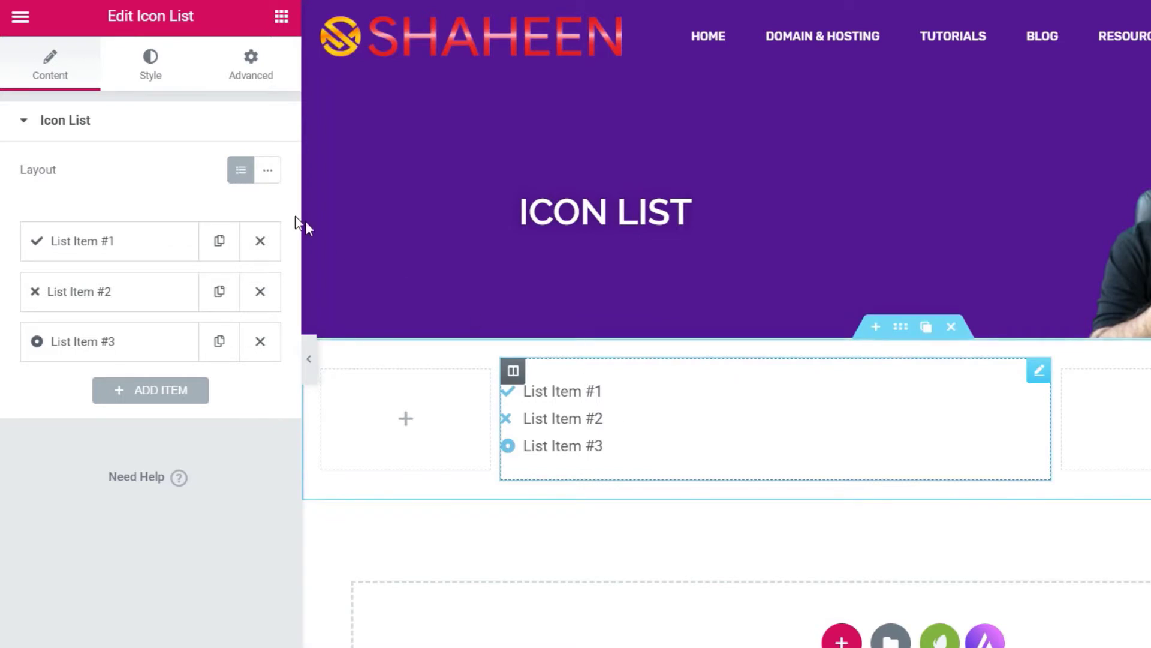
click(270, 175)
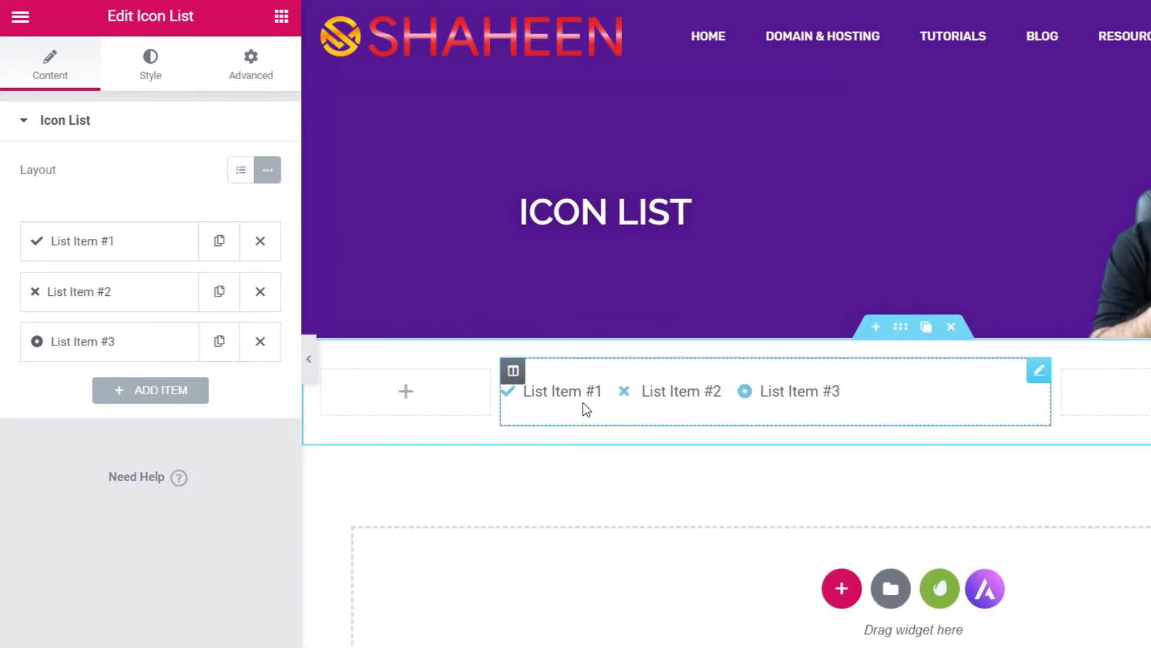
click(242, 172)
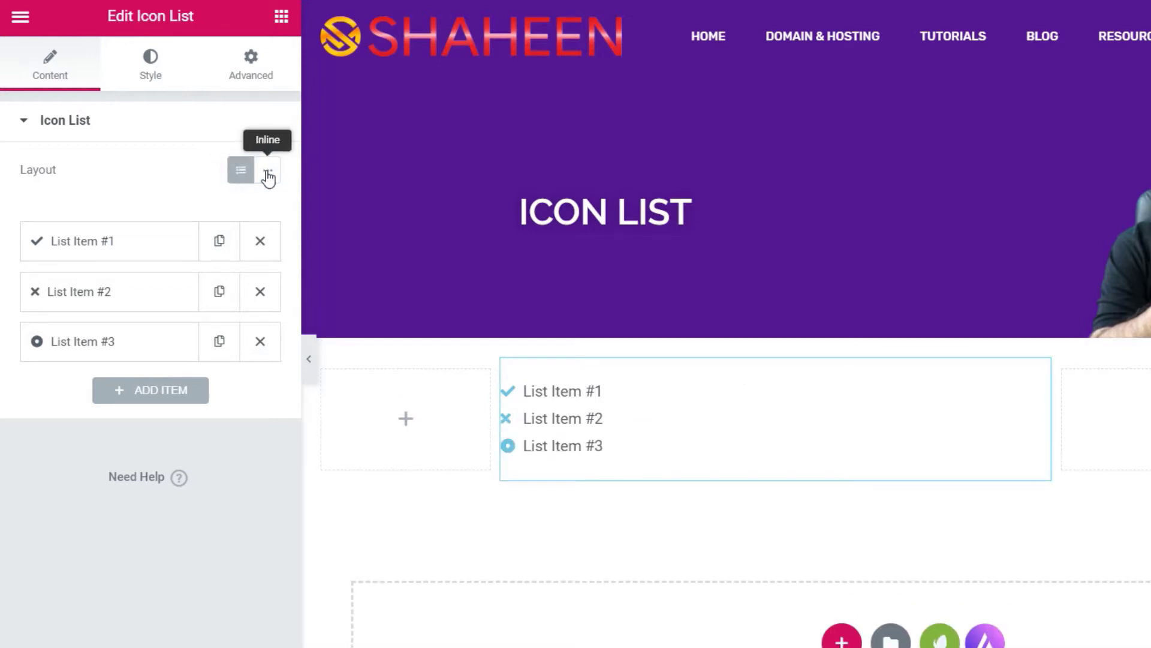
click(267, 174)
click(241, 174)
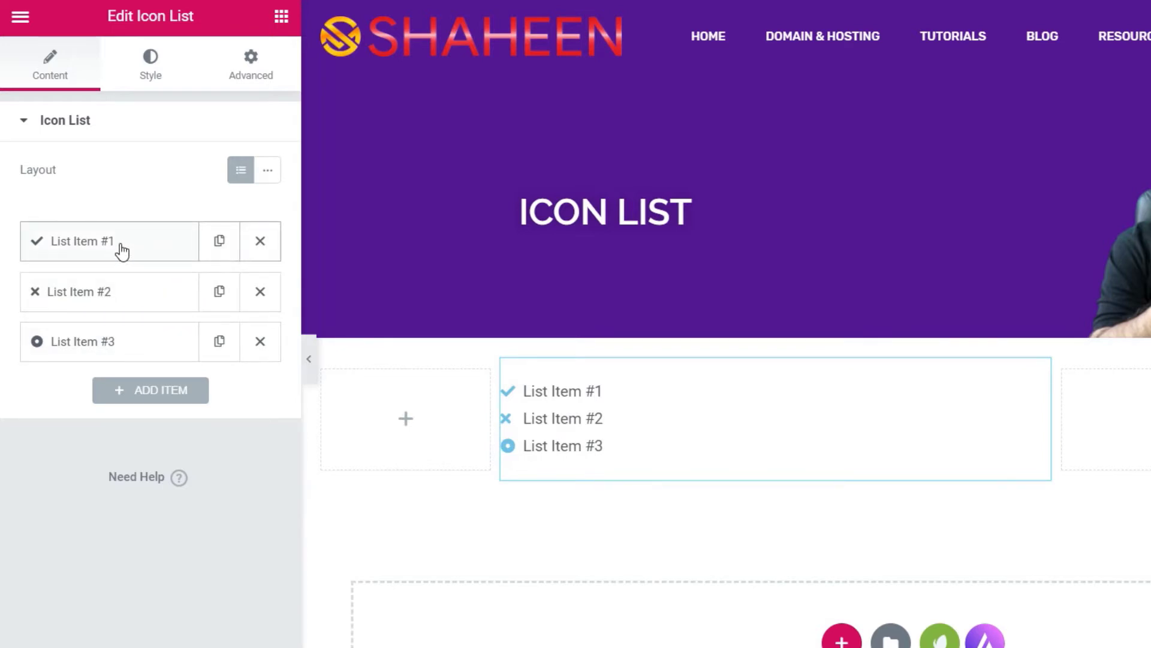
- Delete items #3 and #2, change item #1's text to the person's full name, and remove its checkmark icon
click(261, 342)
click(257, 292)
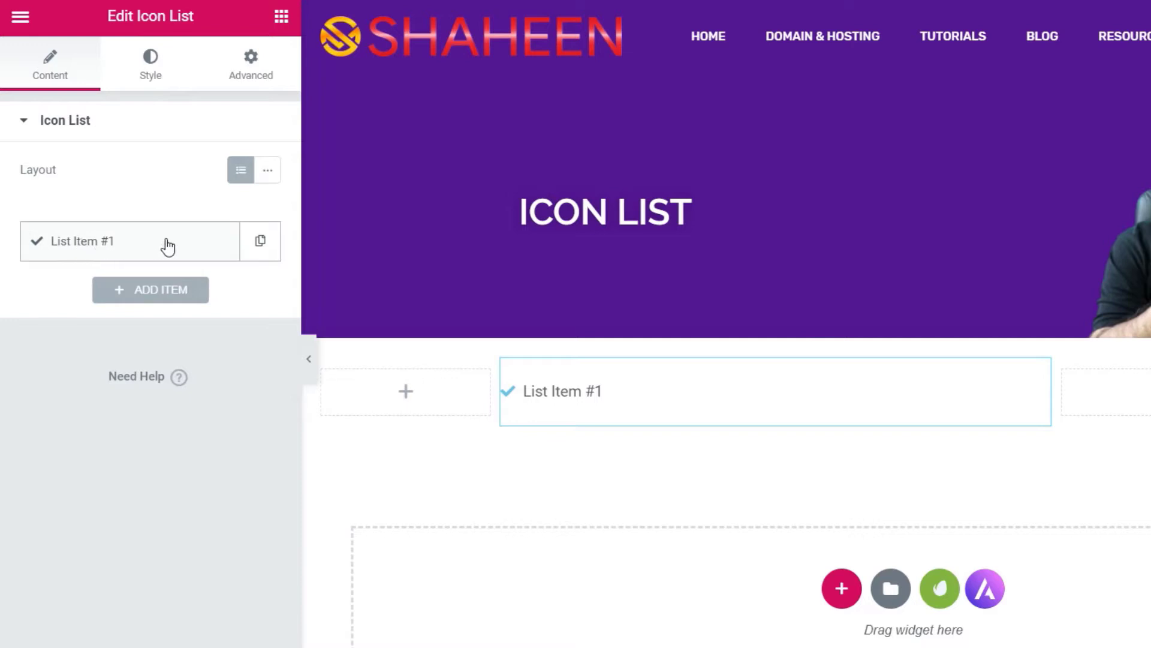
click(113, 247)
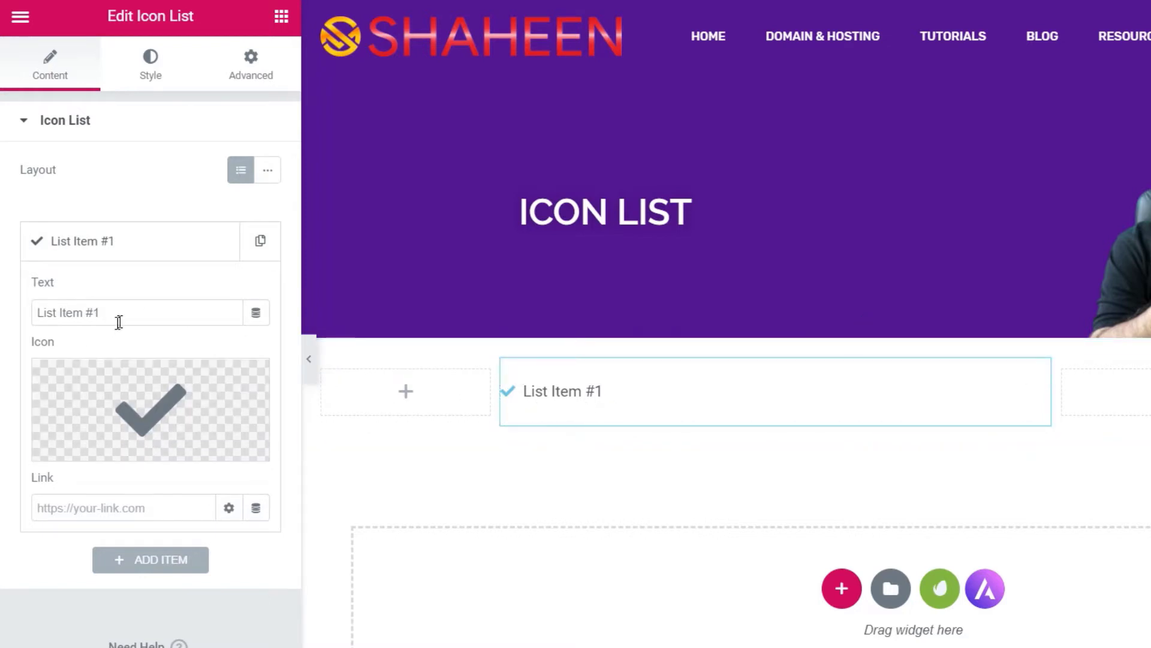
drag(121, 311, 3, 312)
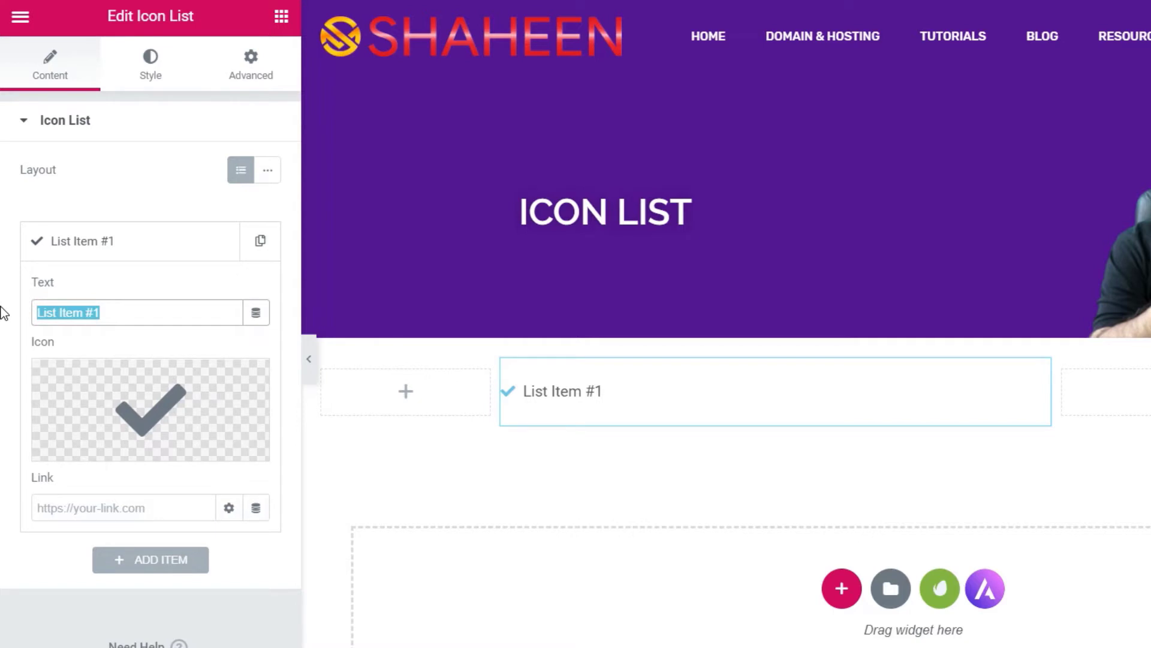
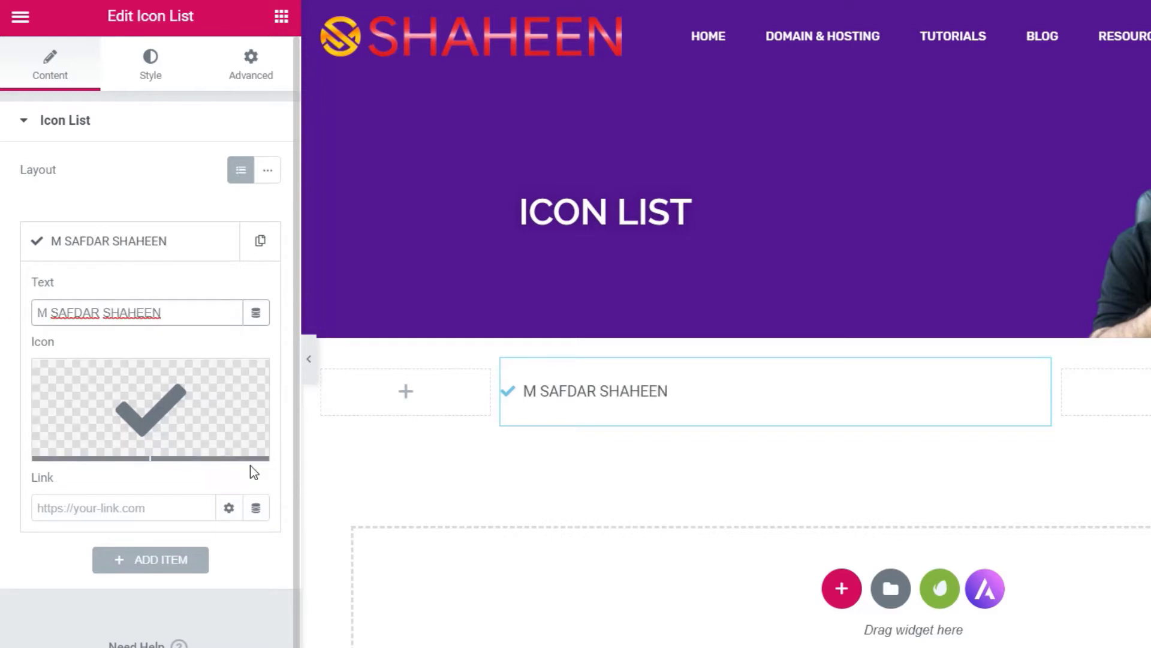
mouse_move(144, 420)
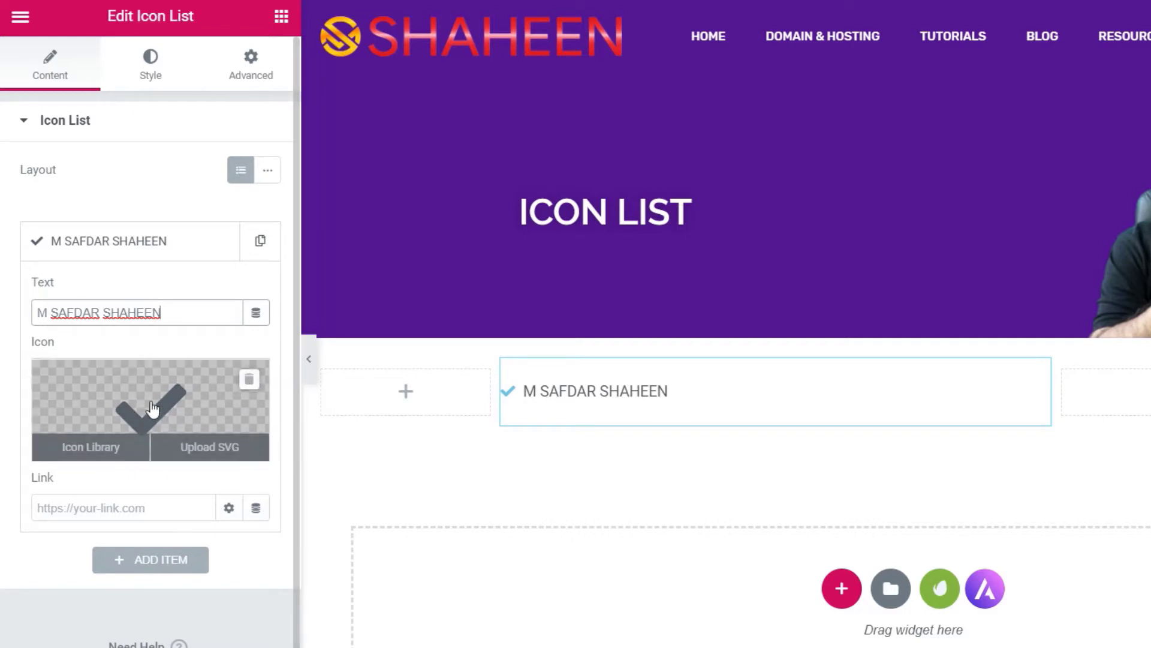
click(249, 381)
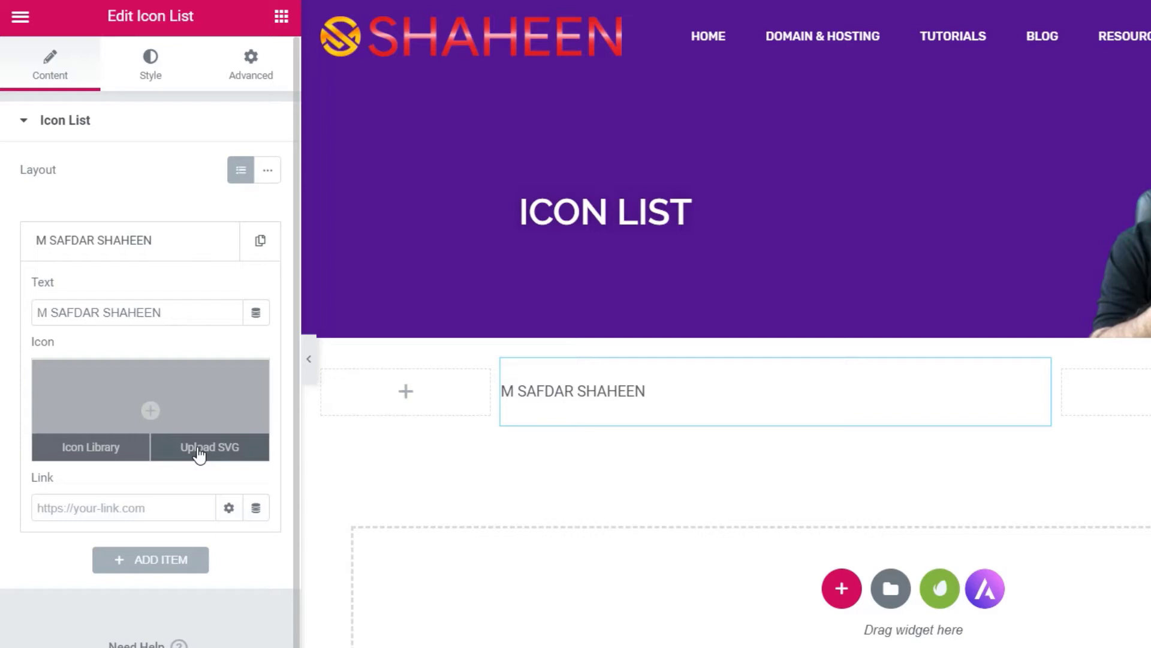
- Insert the 'User circle' icon from the Icon Library for the name item
click(91, 449)
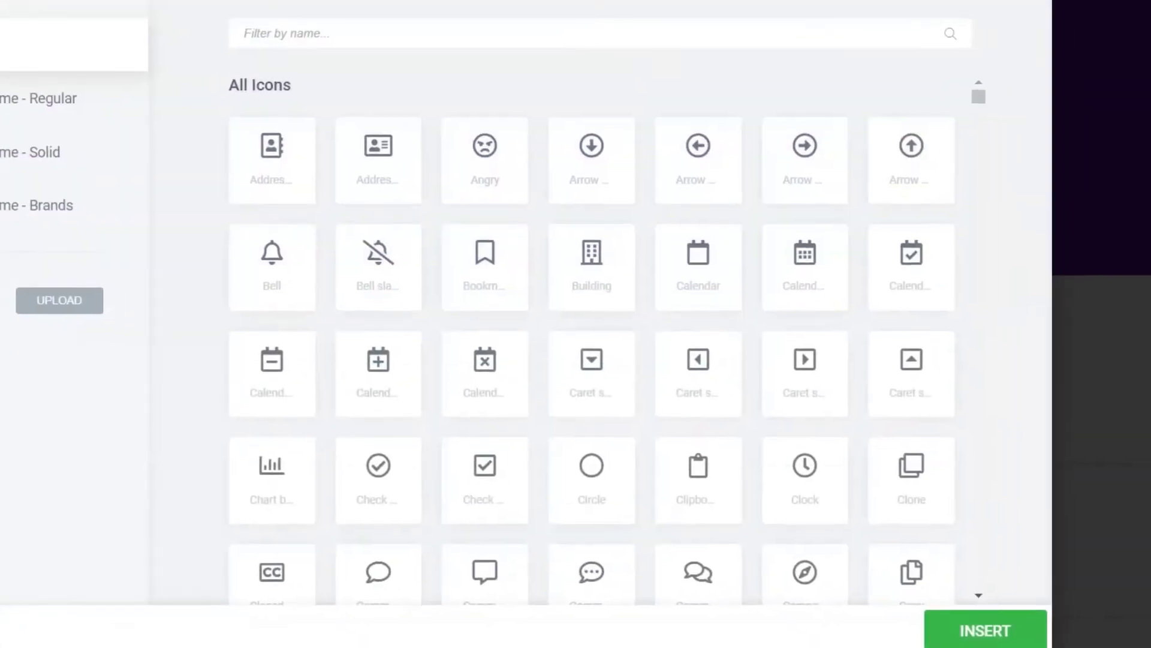
scroll(695, 250, down, 9)
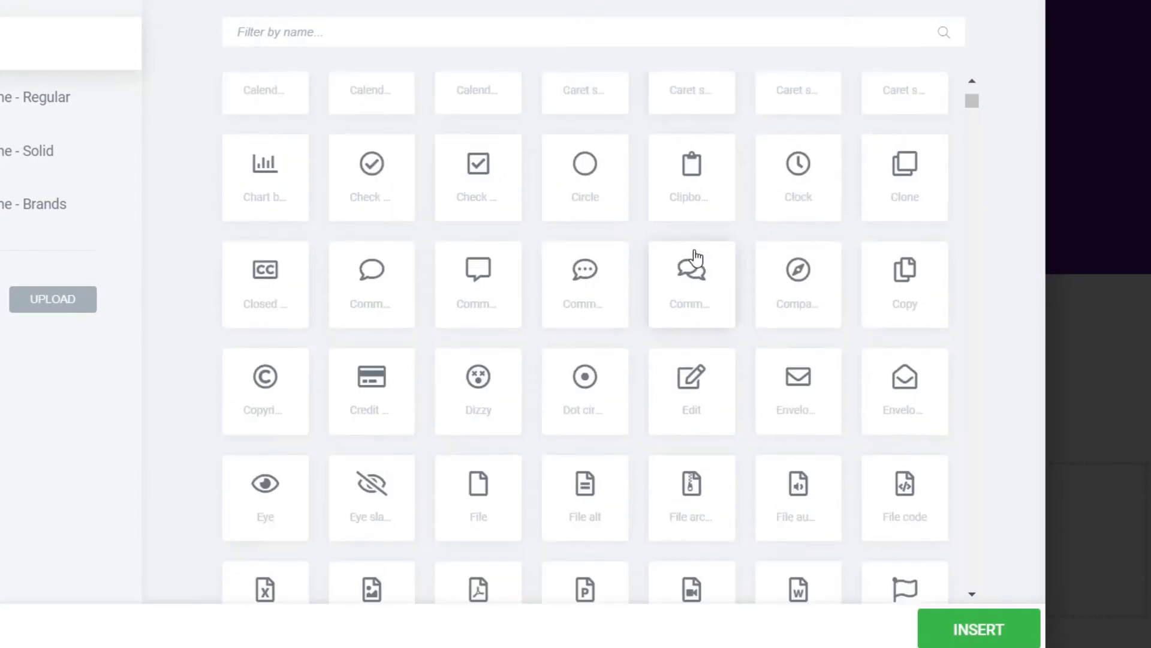
scroll(696, 255, down, 3)
scroll(695, 259, down, 20)
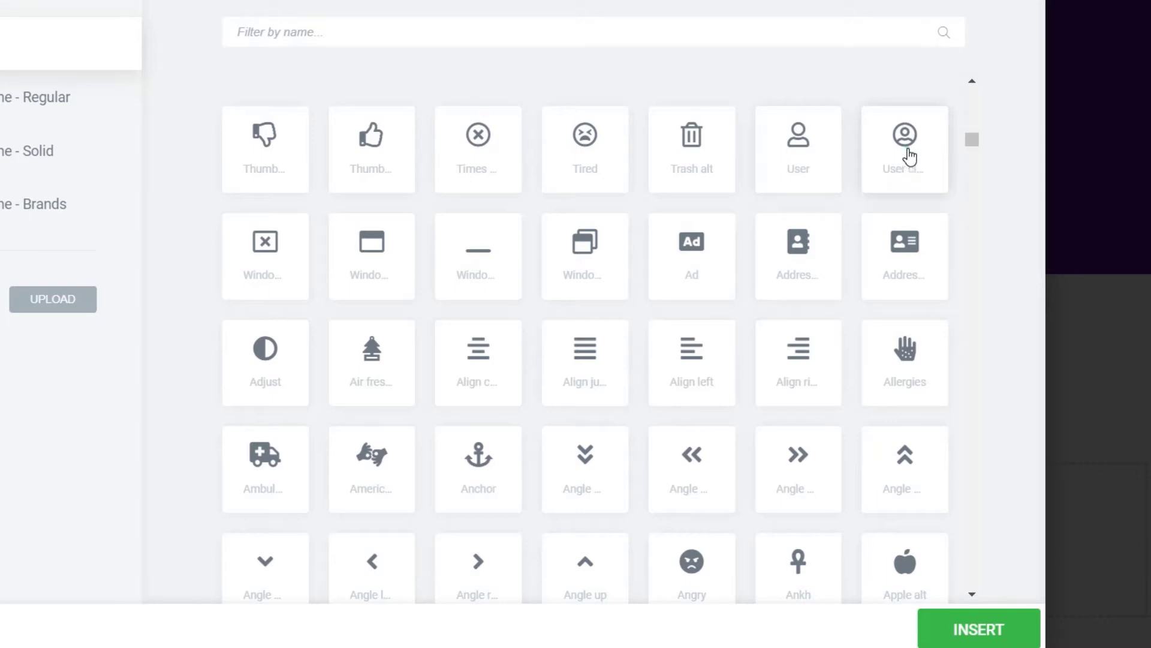
click(907, 155)
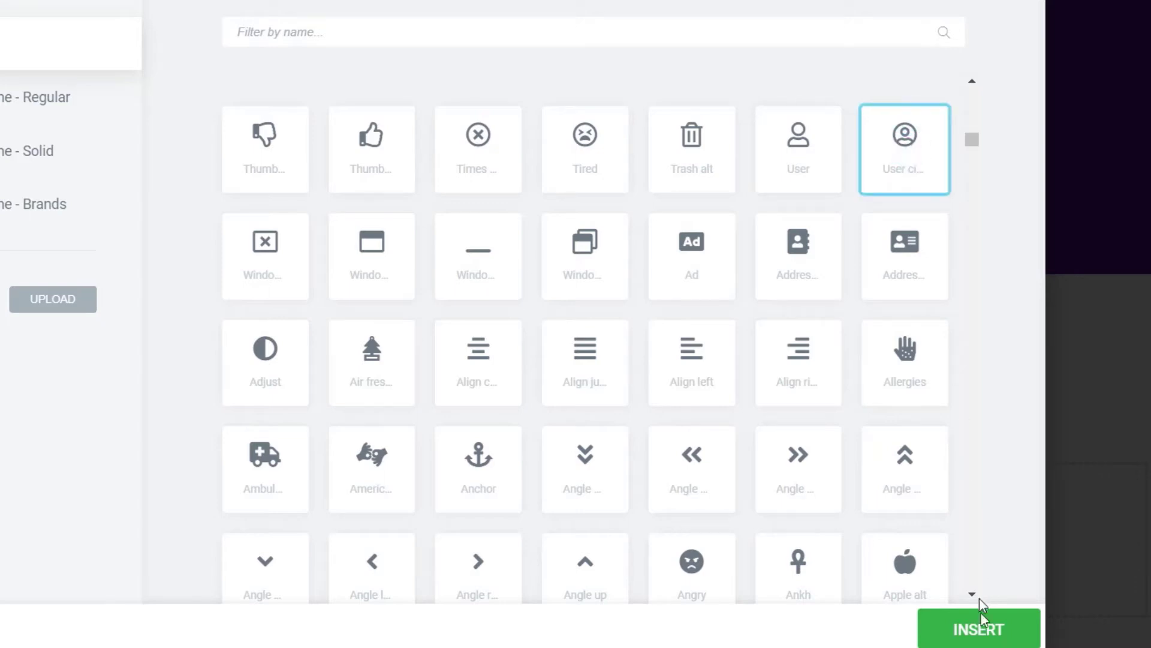
click(980, 630)
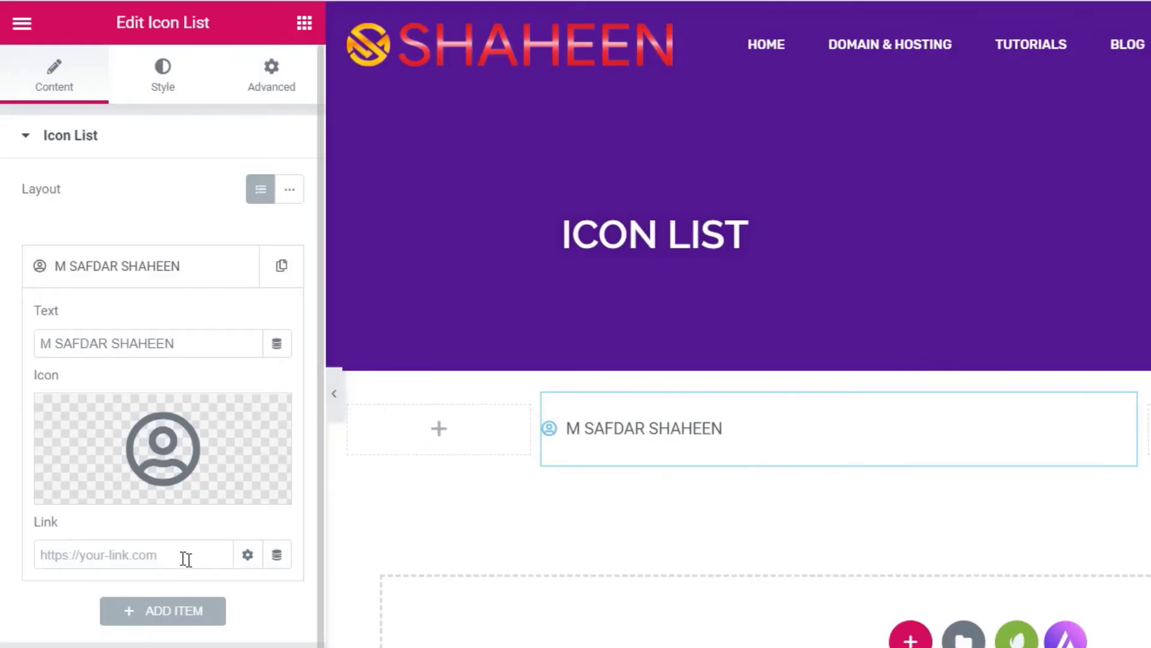
- Paste a Facebook profile link into the name item and set it to open in a new window
click(90, 560)
text(https://web.facebook.com/itinfourdu)
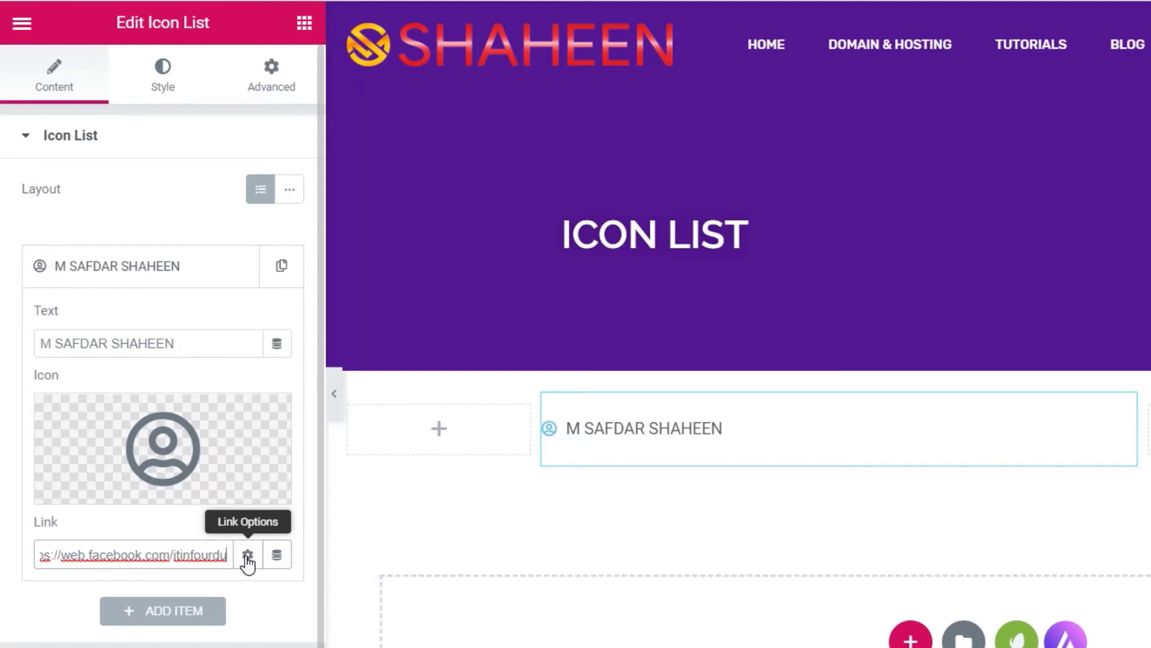
click(247, 558)
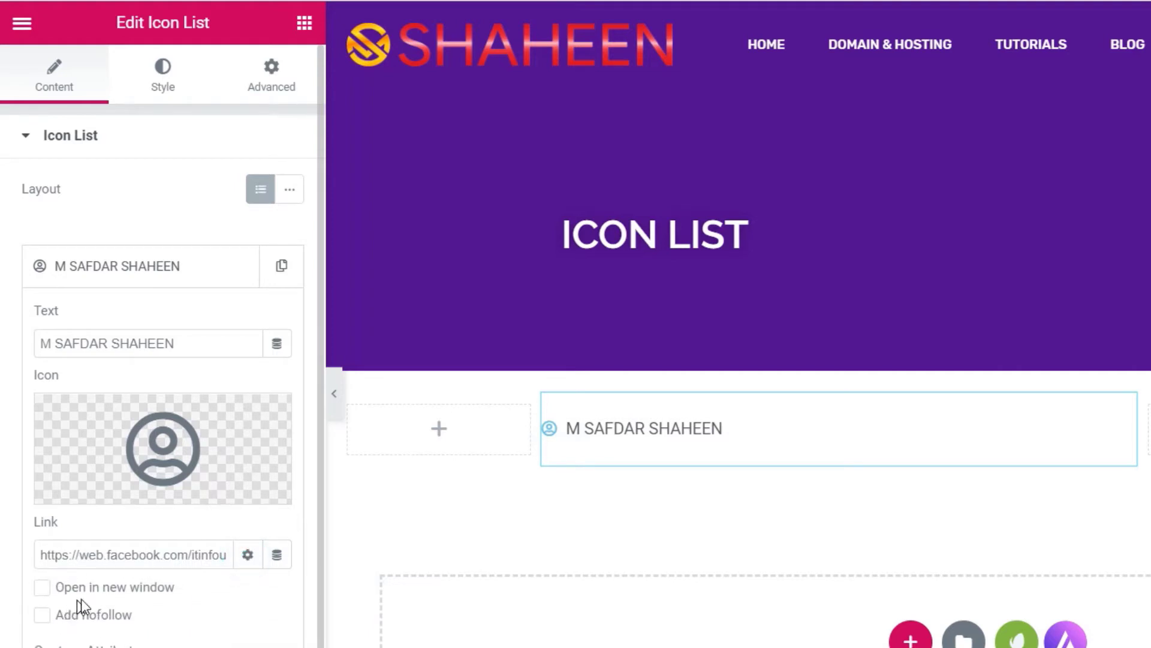
click(42, 588)
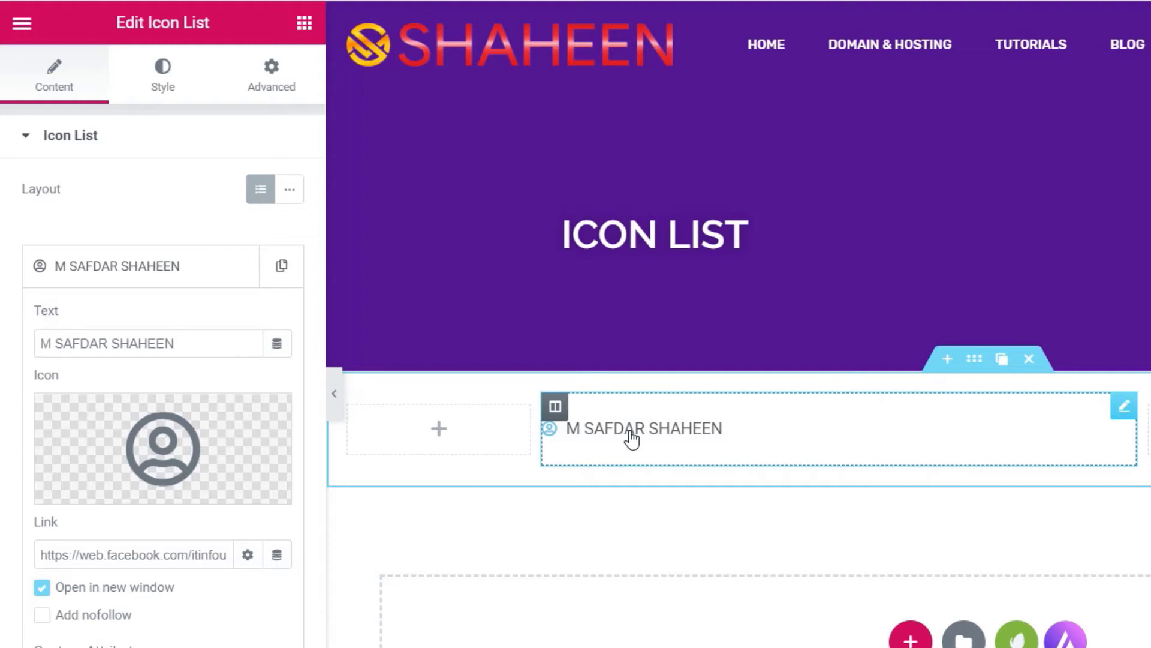
click(248, 554)
mouse_move(161, 485)
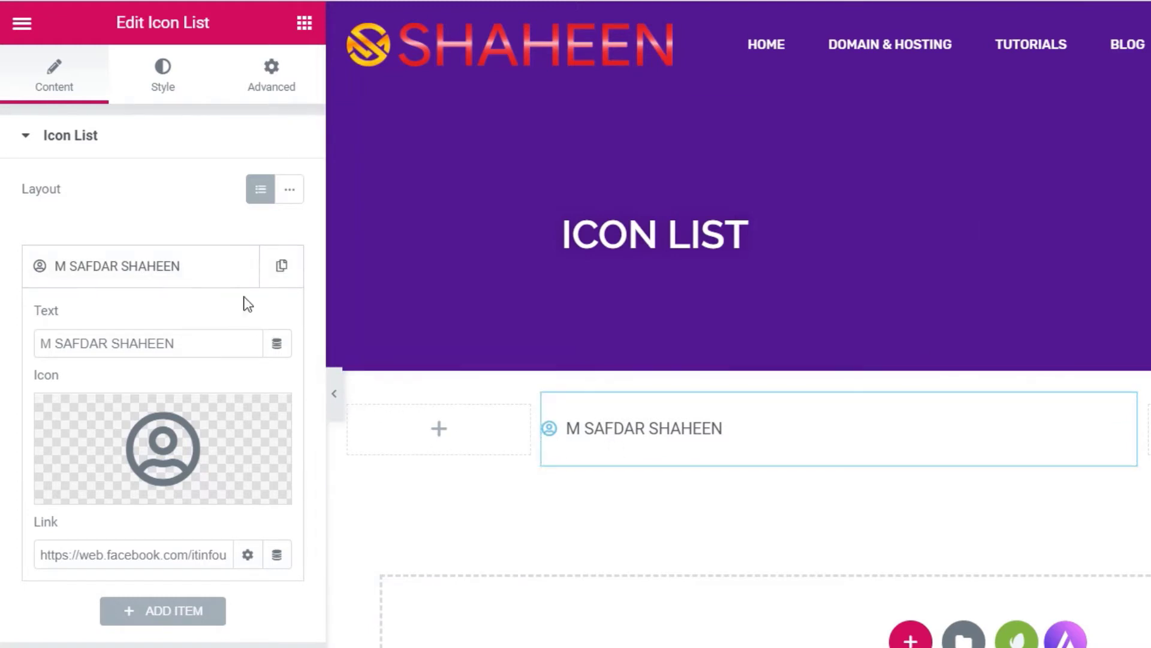
click(191, 269)
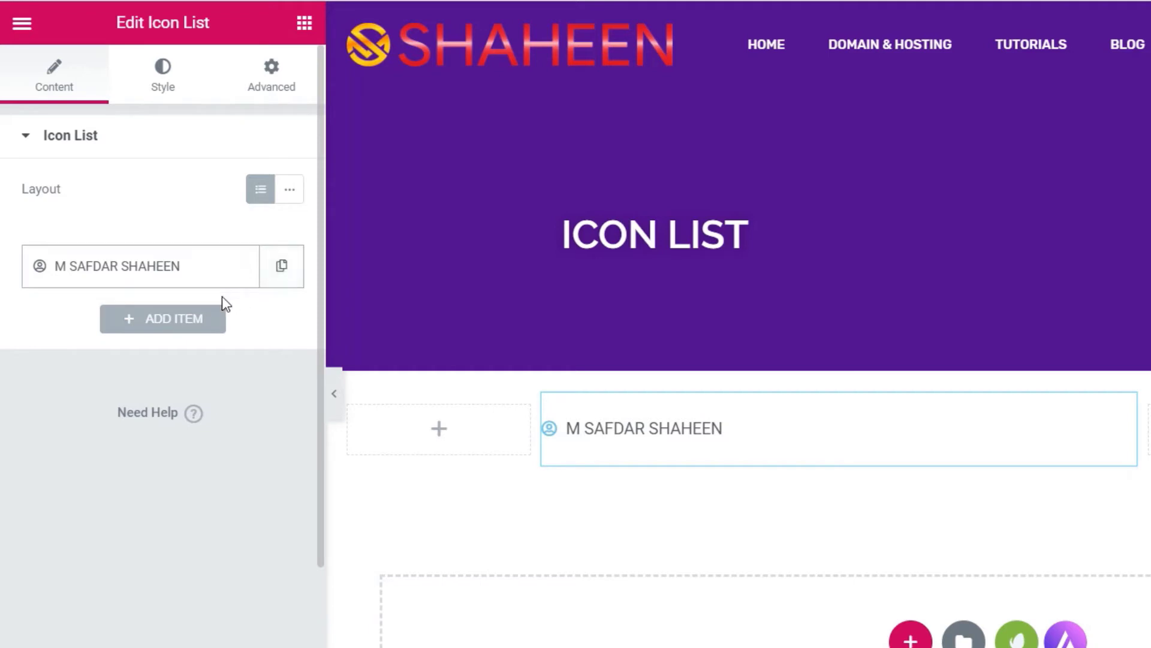
- Add a second list item whose text is the phone number
click(167, 324)
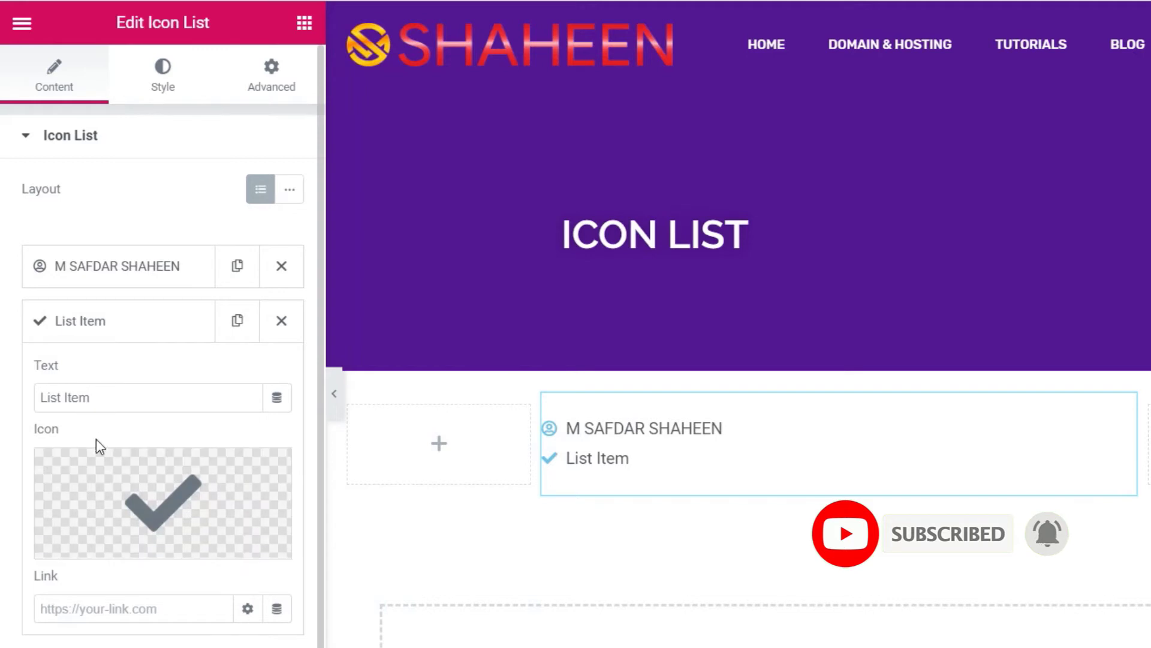
triple_click(108, 399)
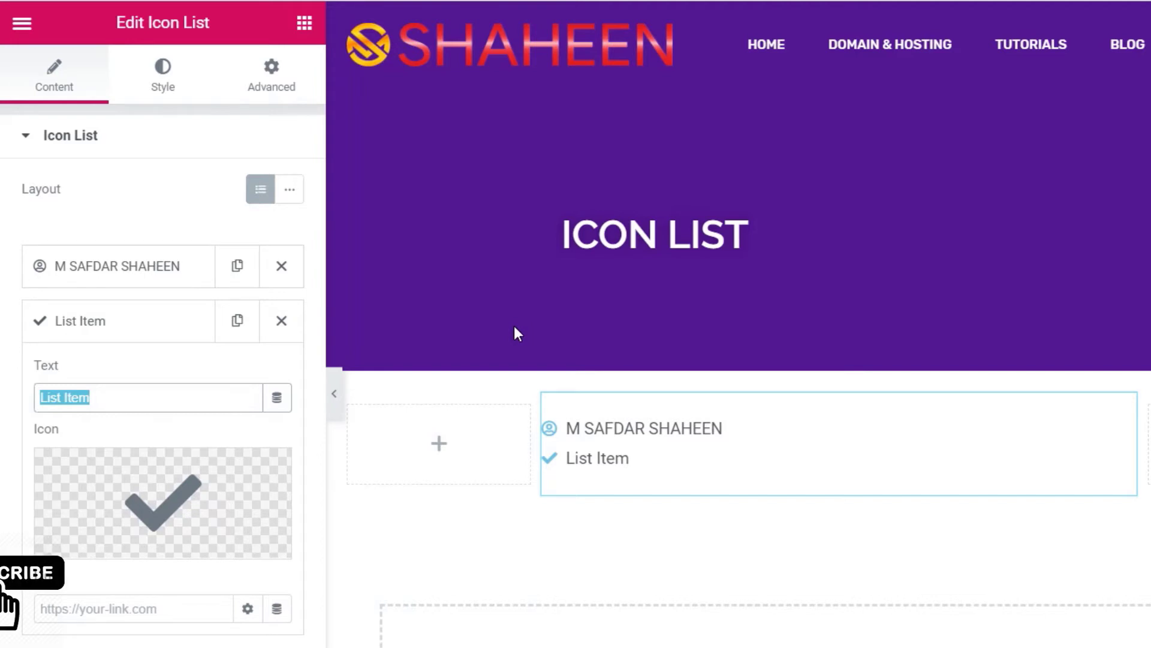
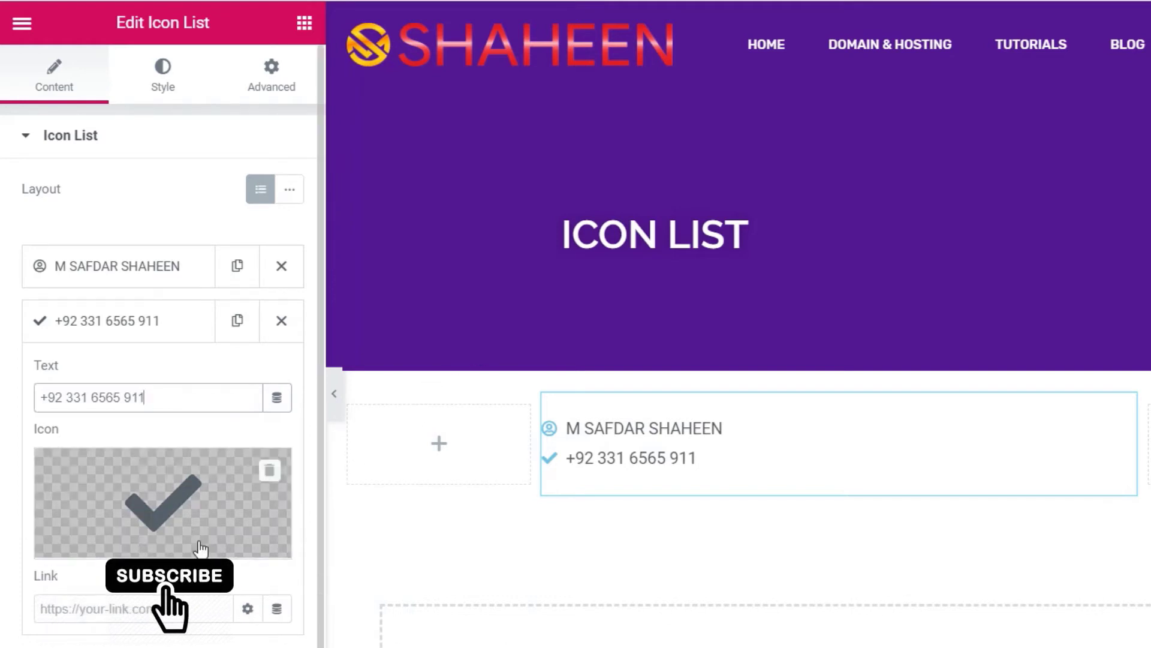
click(172, 502)
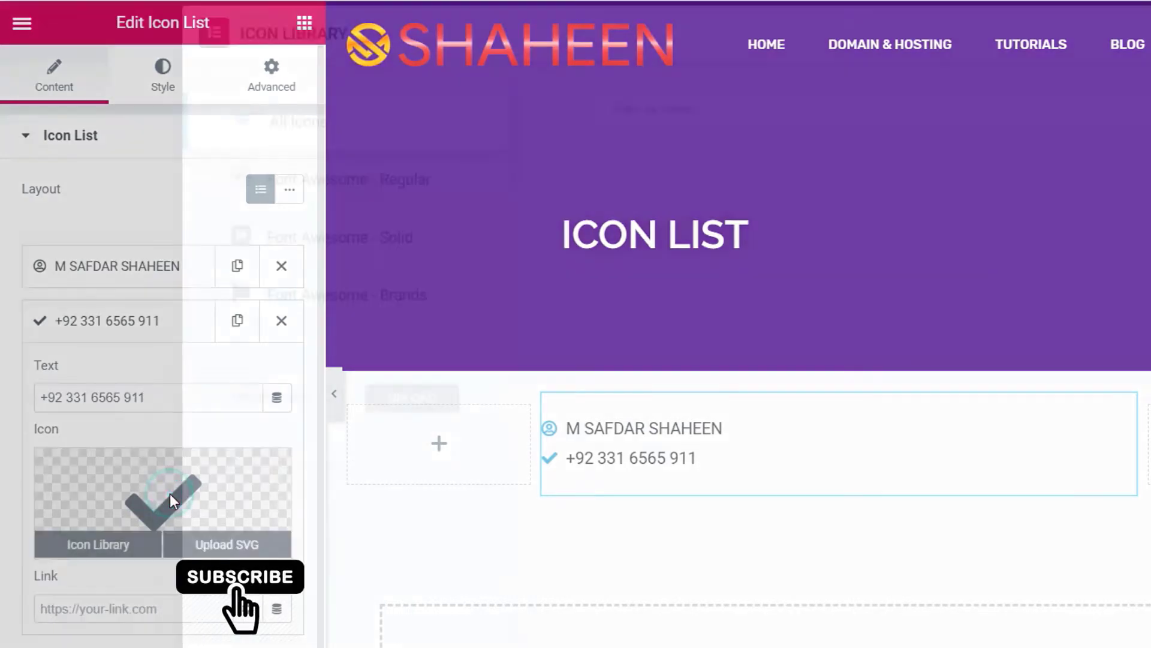
- Filter icons by 'PHO' and give the phone item the Phone alt icon
scroll(984, 336, down, 5)
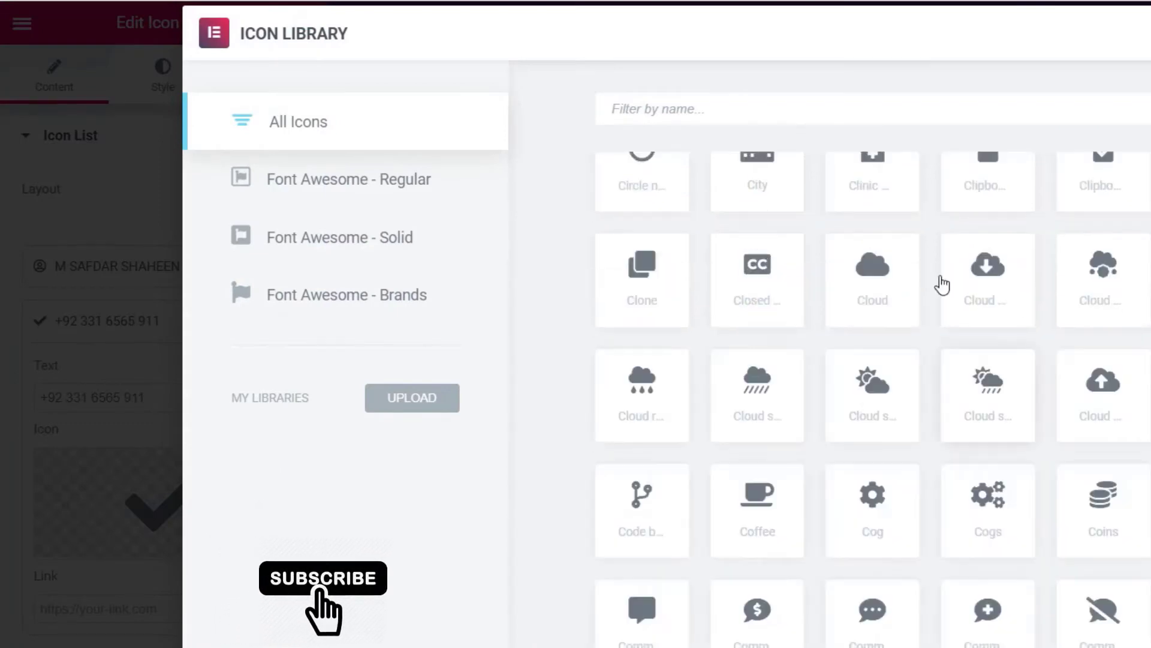
click(709, 110)
text(PHO)
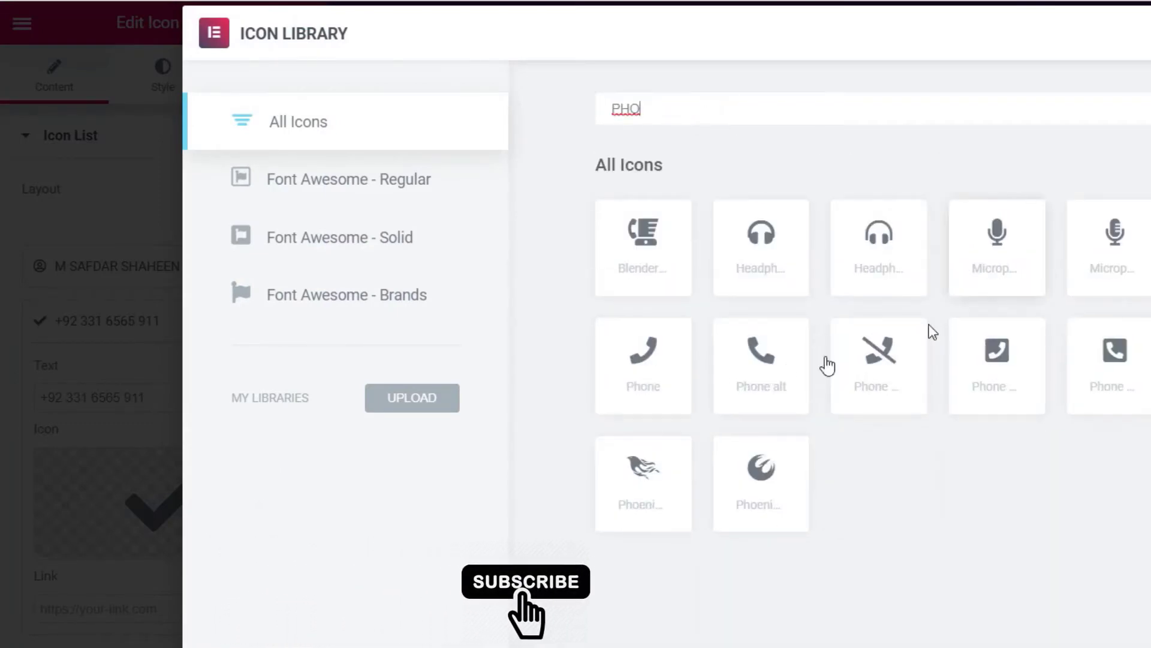
click(749, 360)
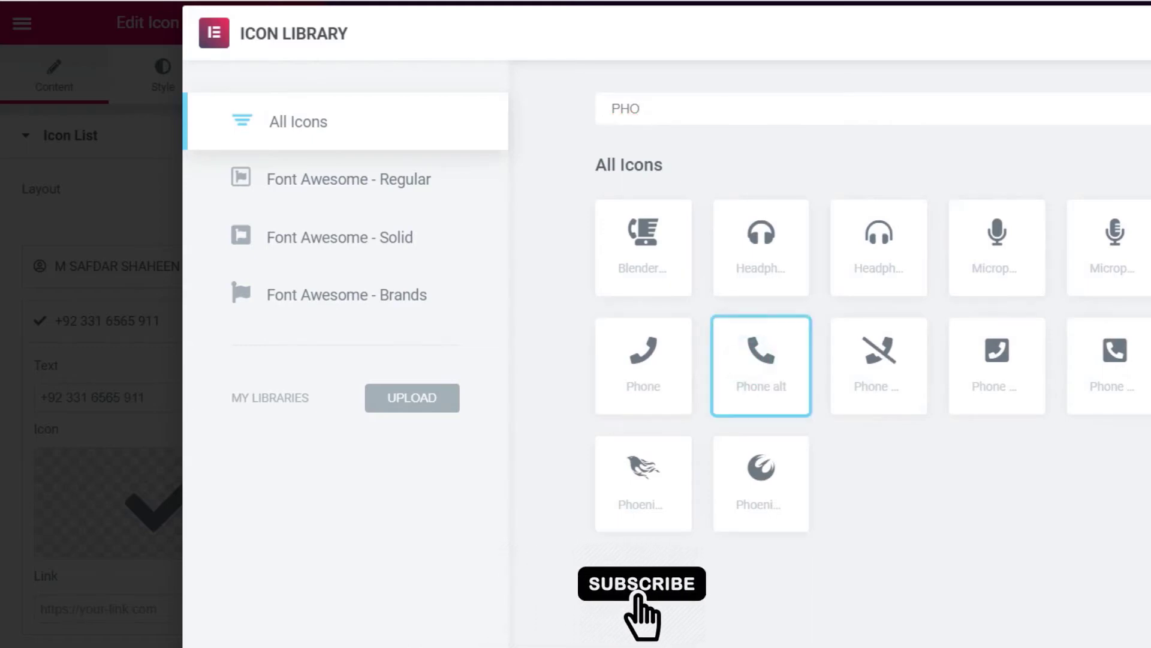
double_click(749, 360)
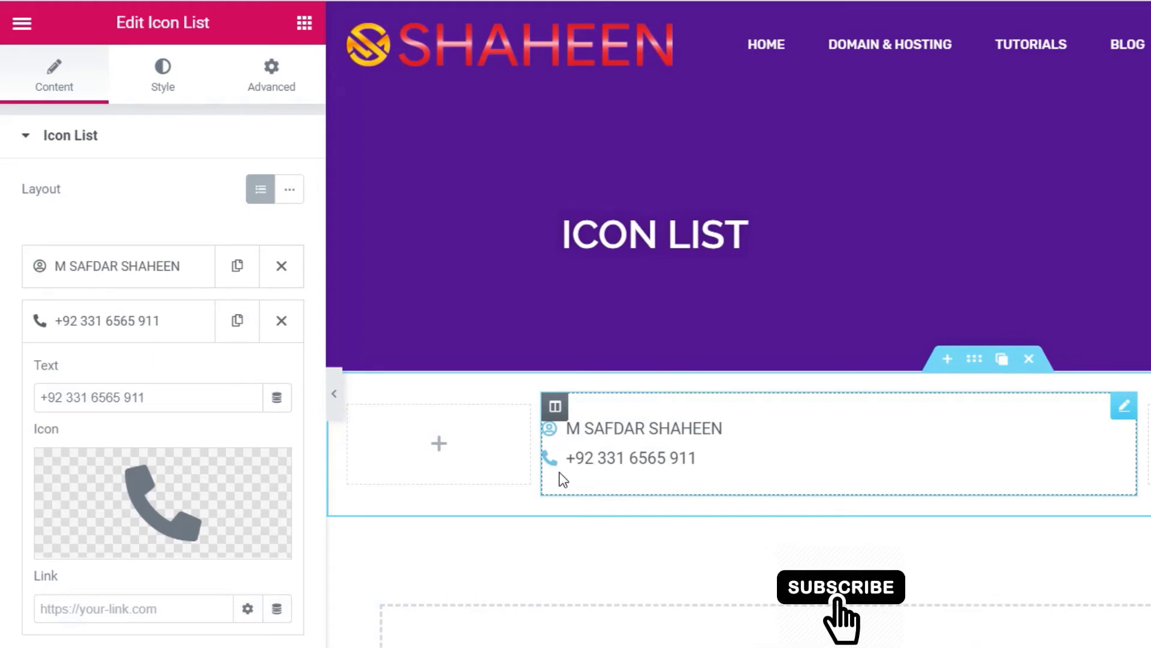
click(153, 605)
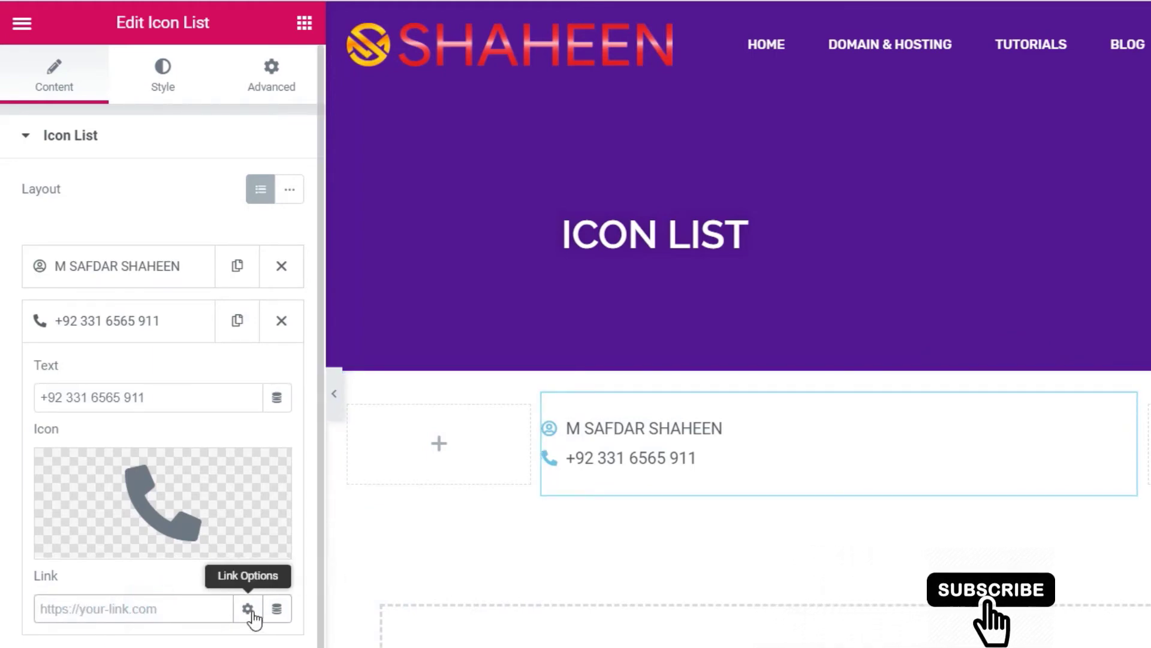
click(247, 608)
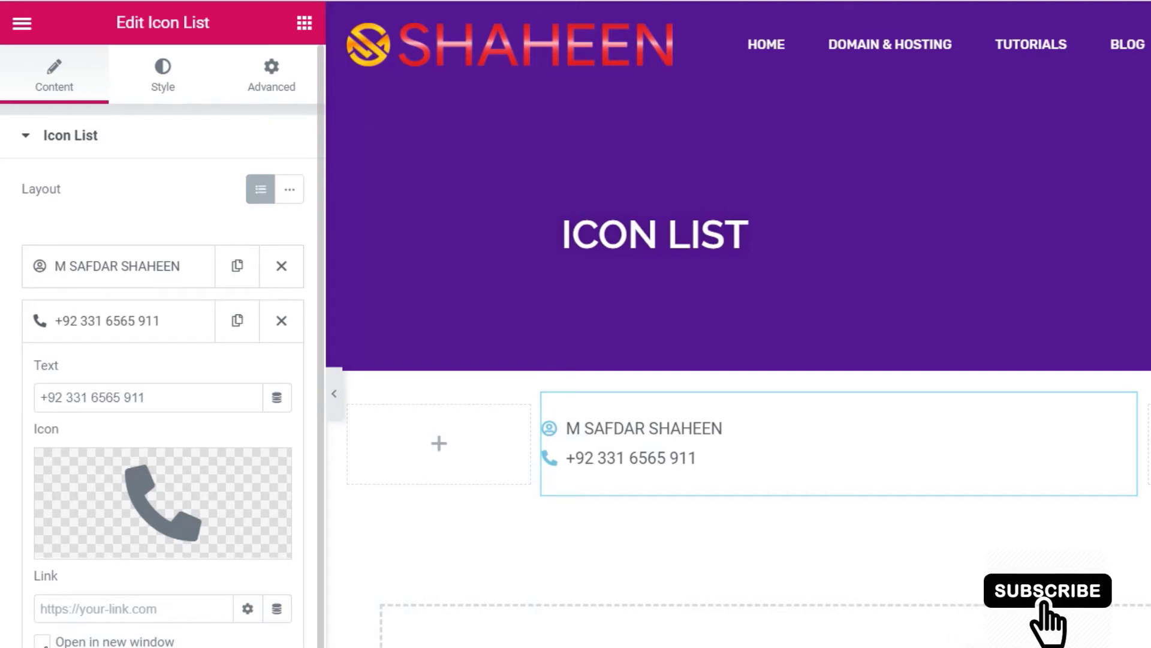
click(128, 608)
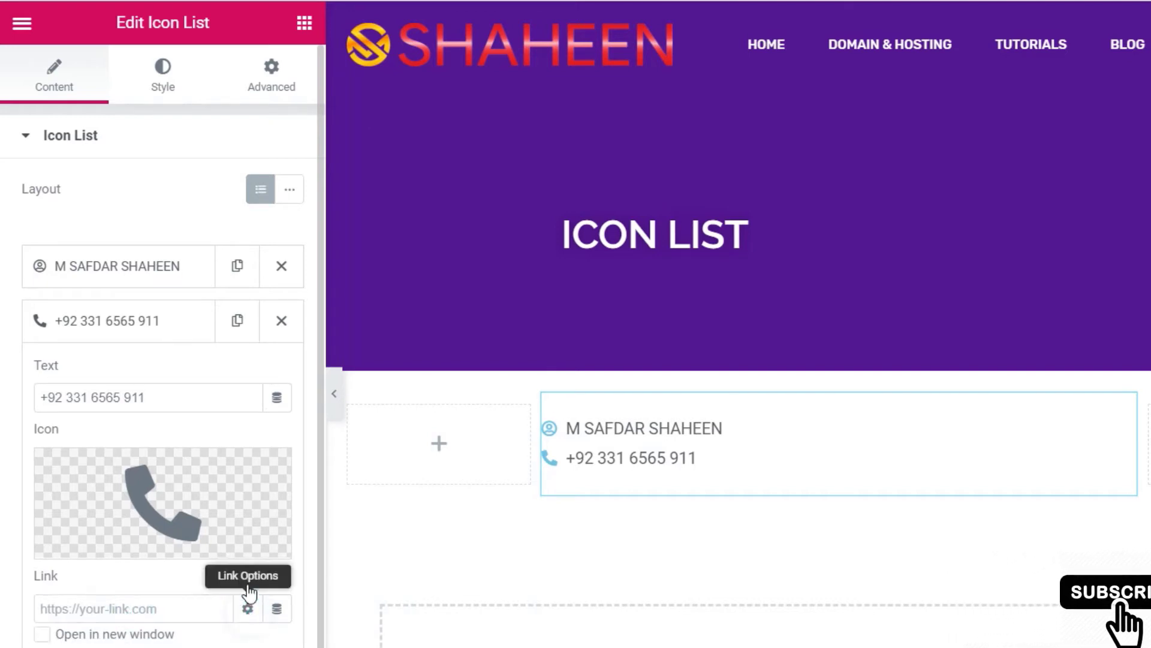
click(247, 608)
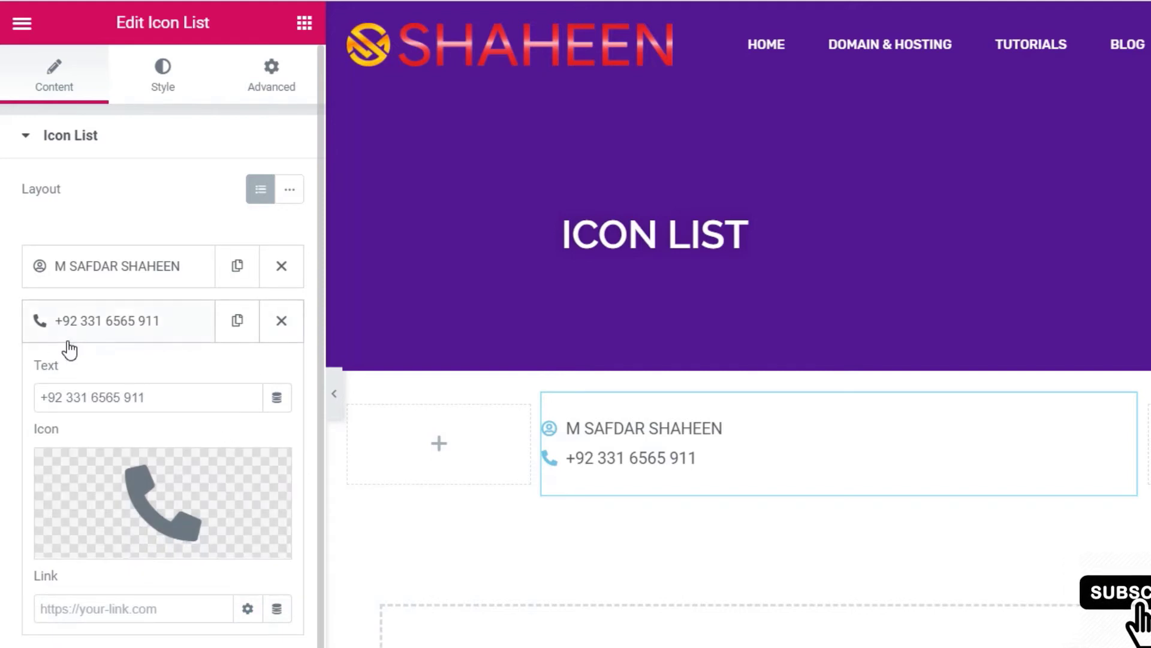
click(115, 320)
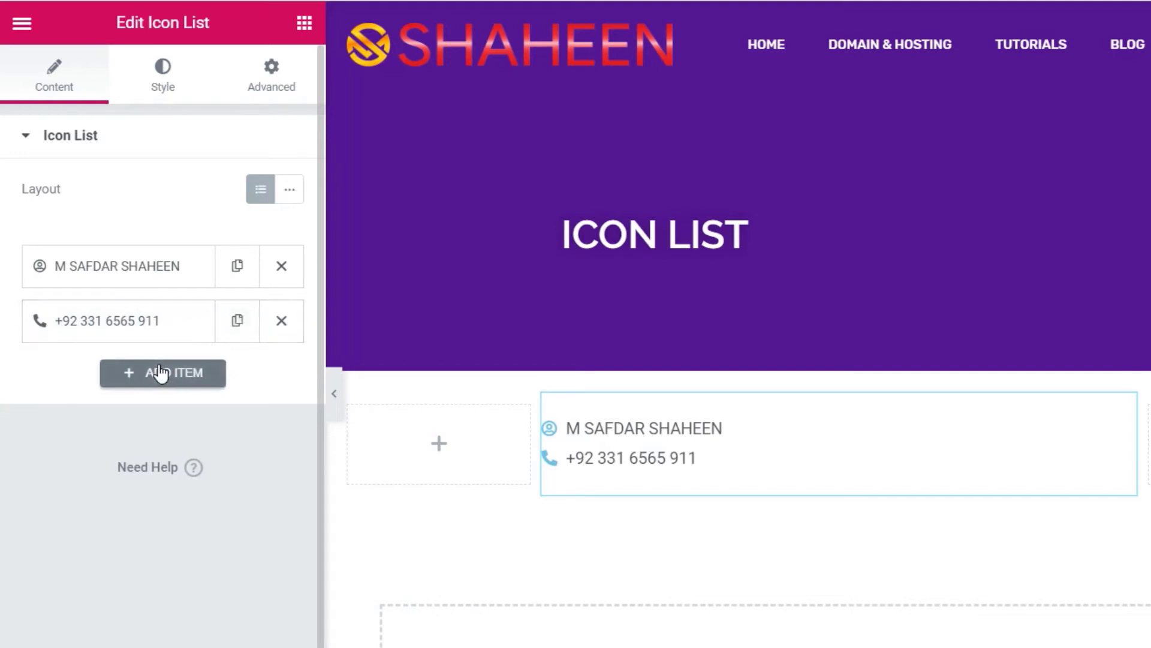
- Duplicate the phone item and replace the copy's digits after +92 with a second phone number
click(229, 324)
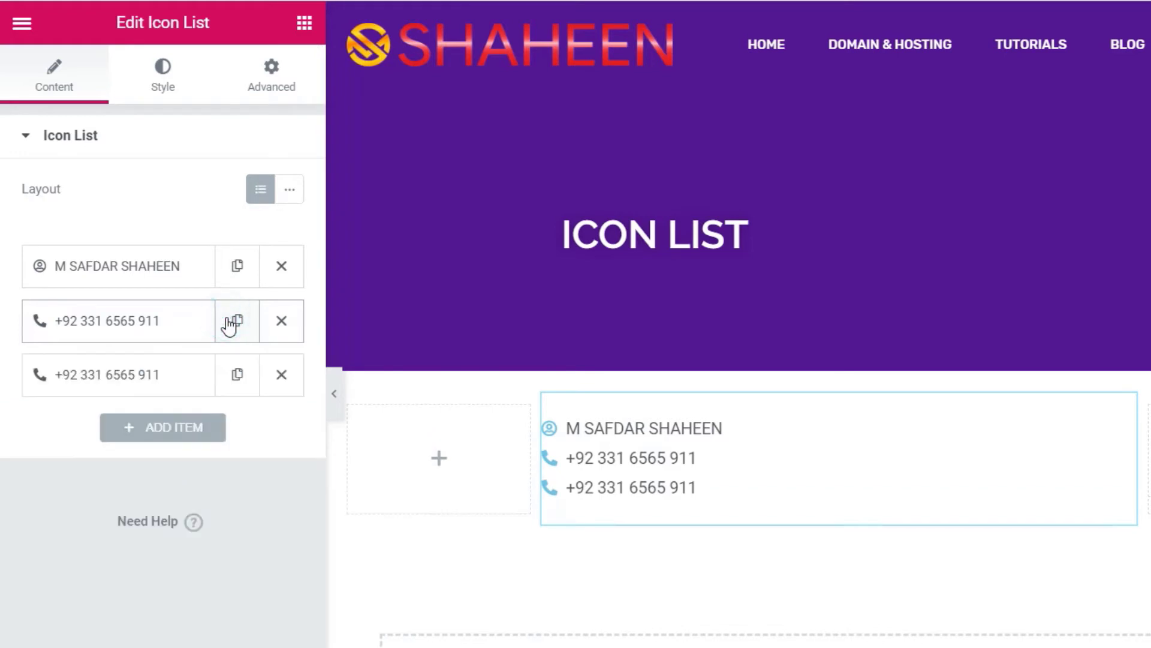
click(127, 379)
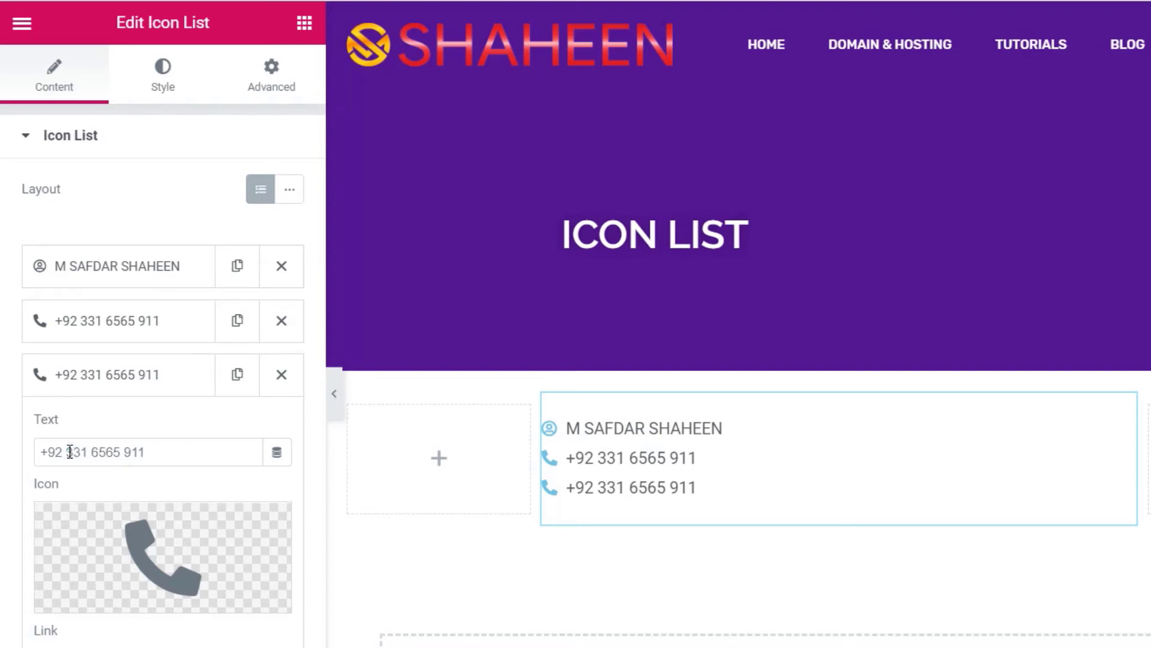
drag(69, 452, 357, 453)
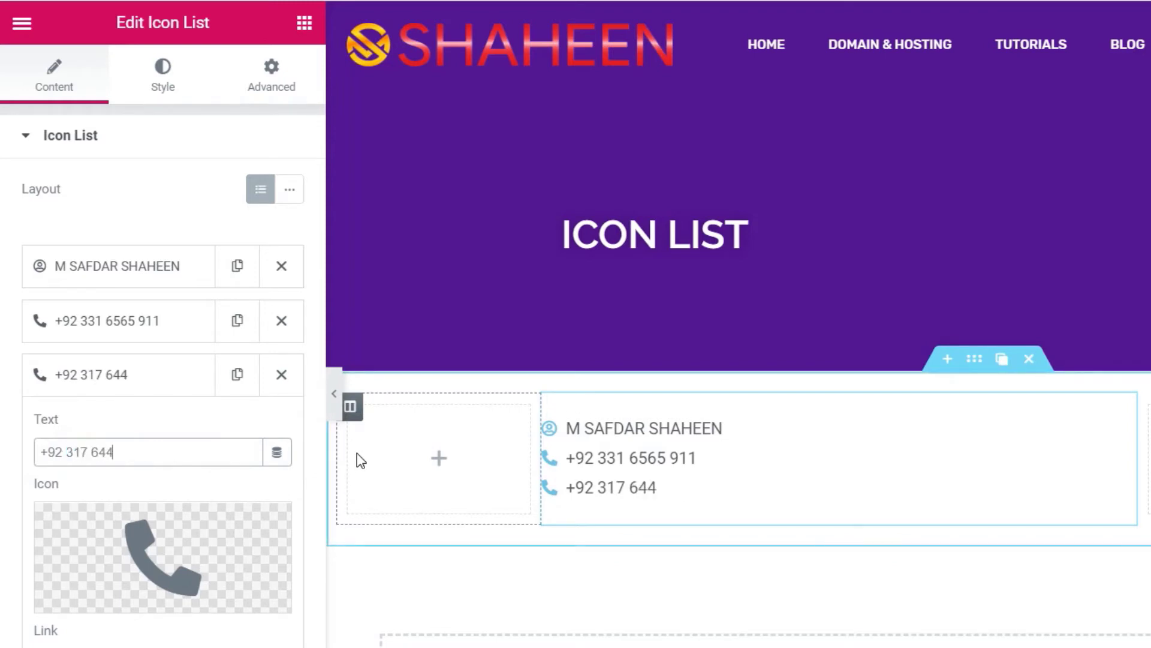
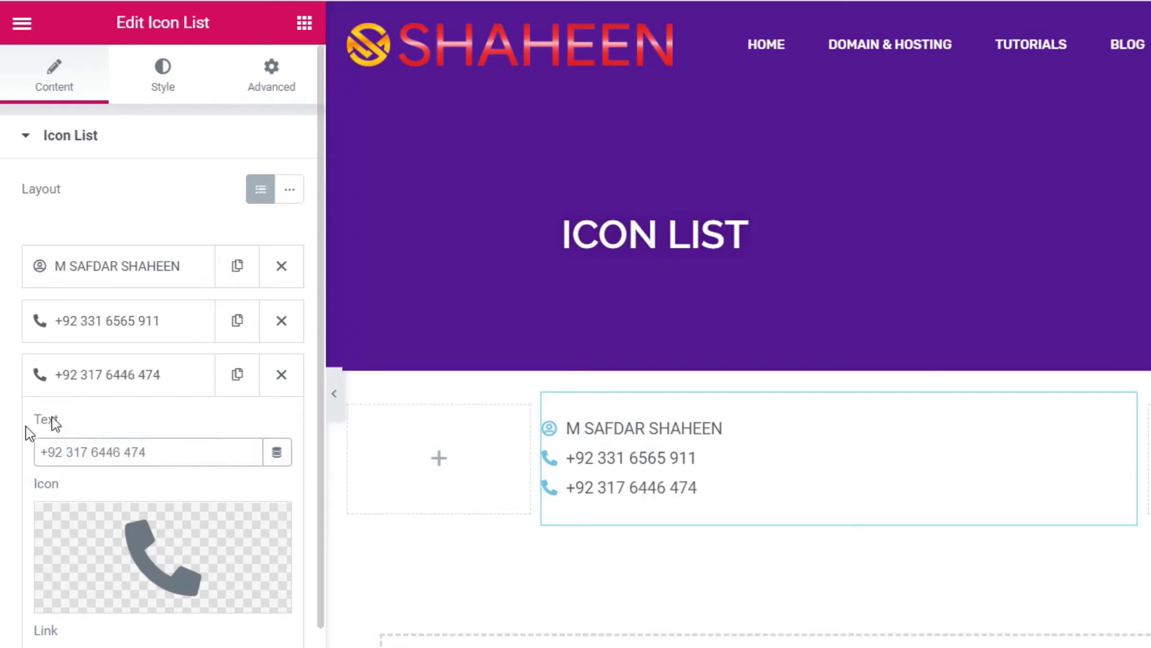
mouse_move(154, 558)
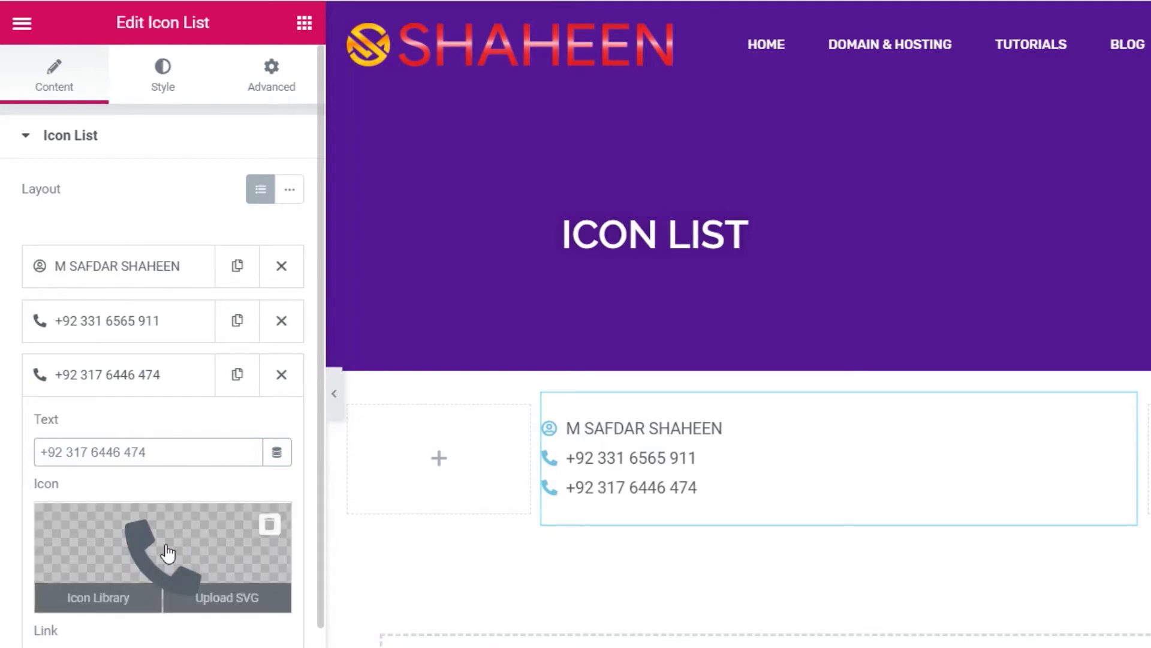
- Filter the Icon Library by 'WH' and insert the WhatsApp icon on the third item
click(168, 554)
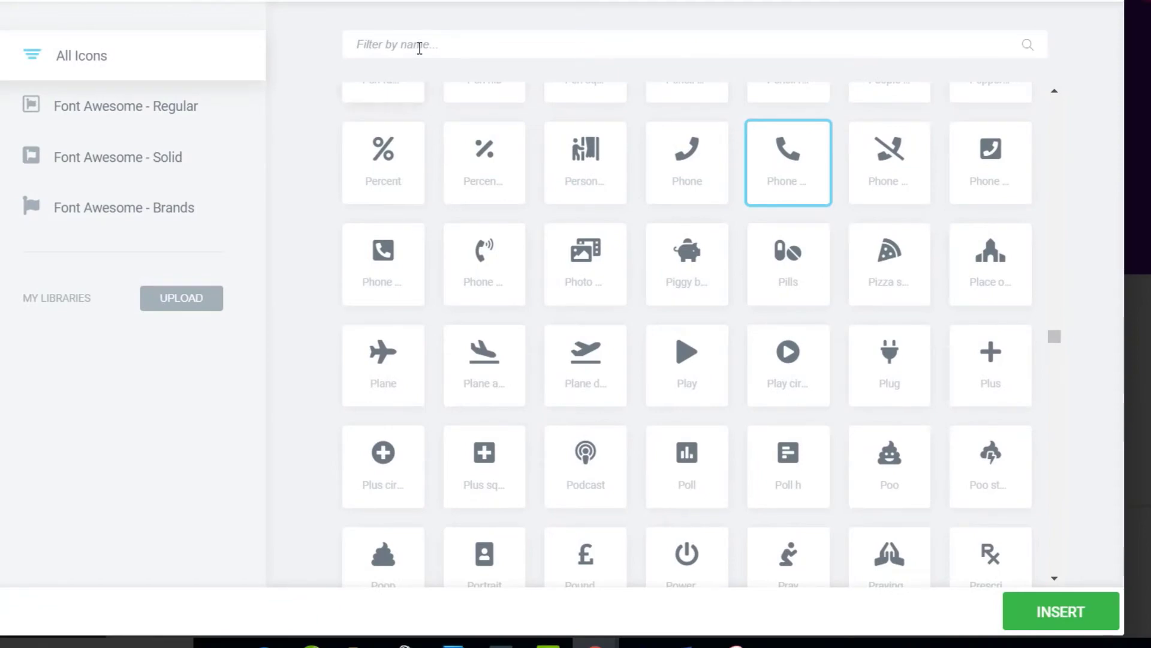
click(420, 48)
text(WH)
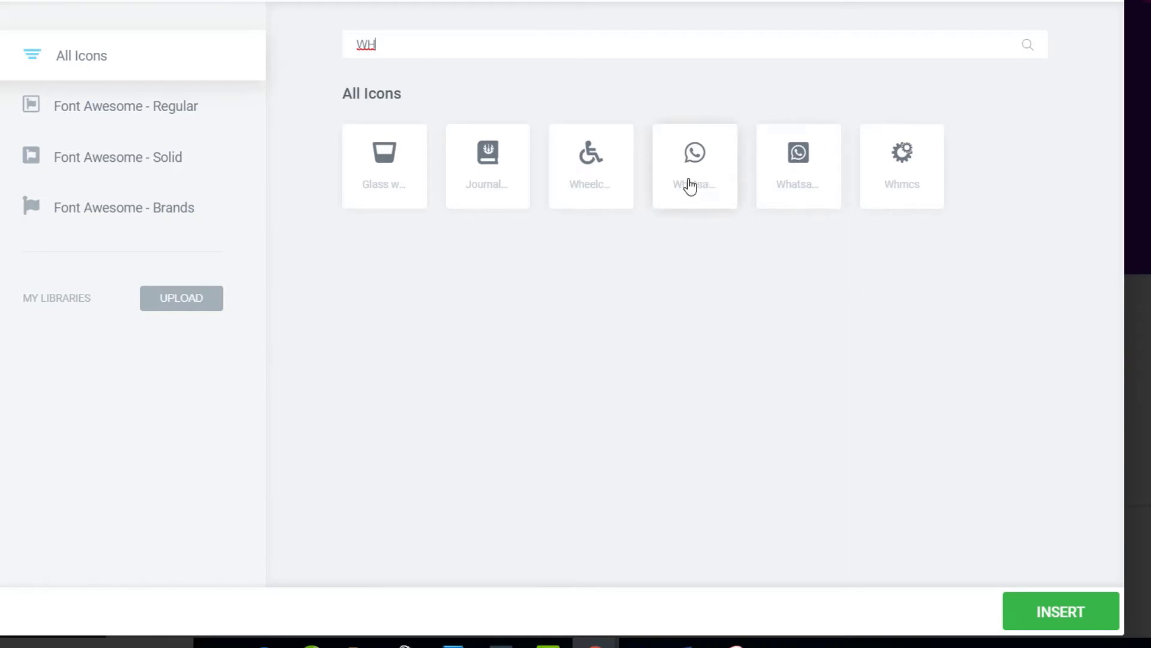
click(694, 161)
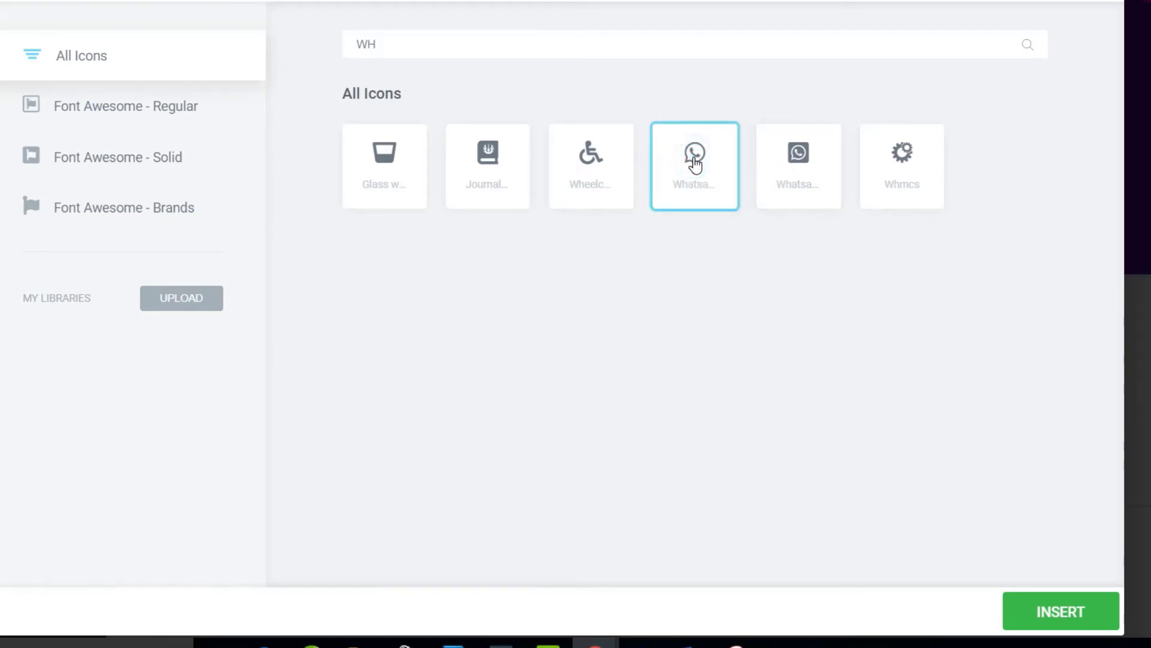
click(1060, 611)
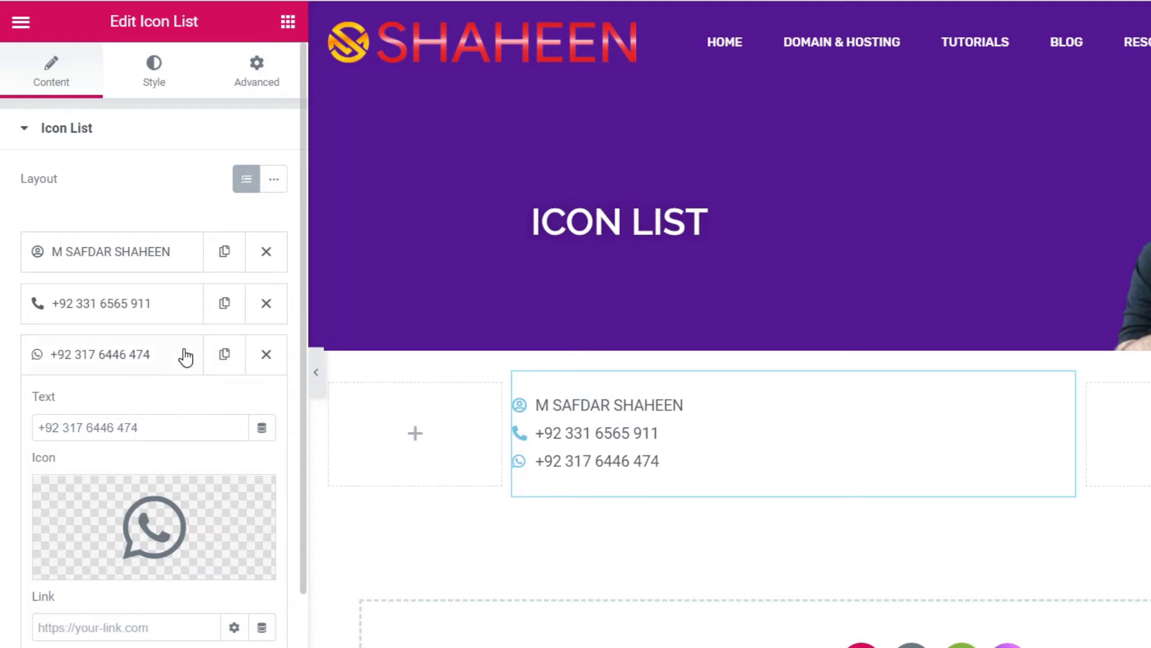
- Add a fourth list item and replace its placeholder text with the website address
click(157, 354)
click(152, 408)
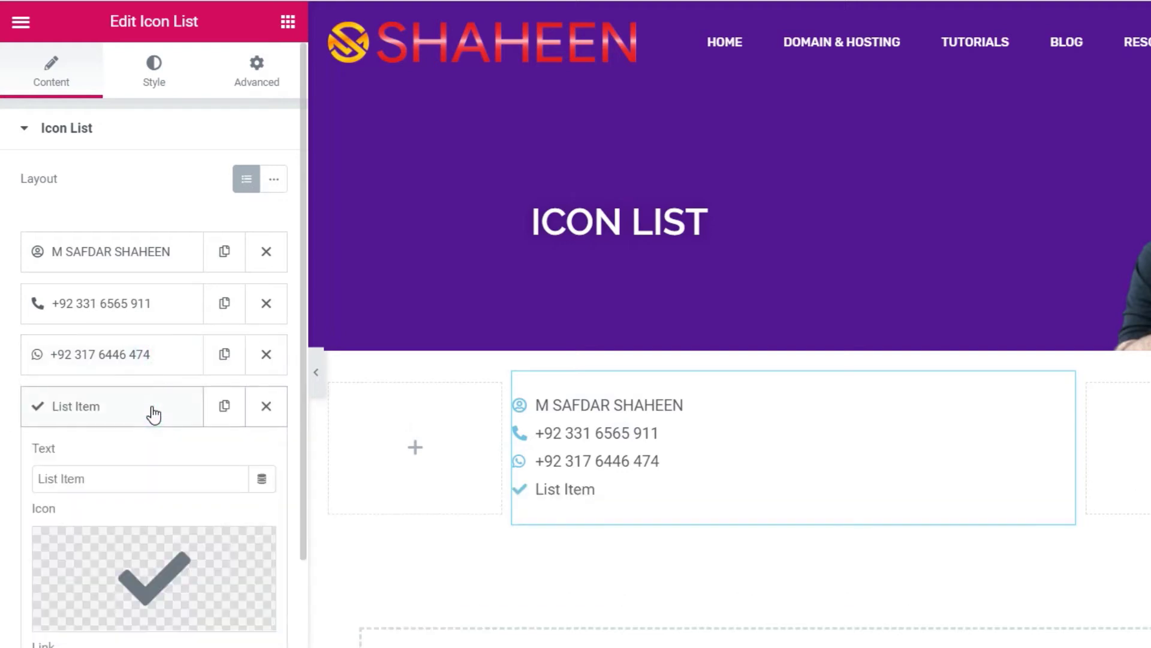
drag(120, 480, 2, 485)
key(BackSpace)
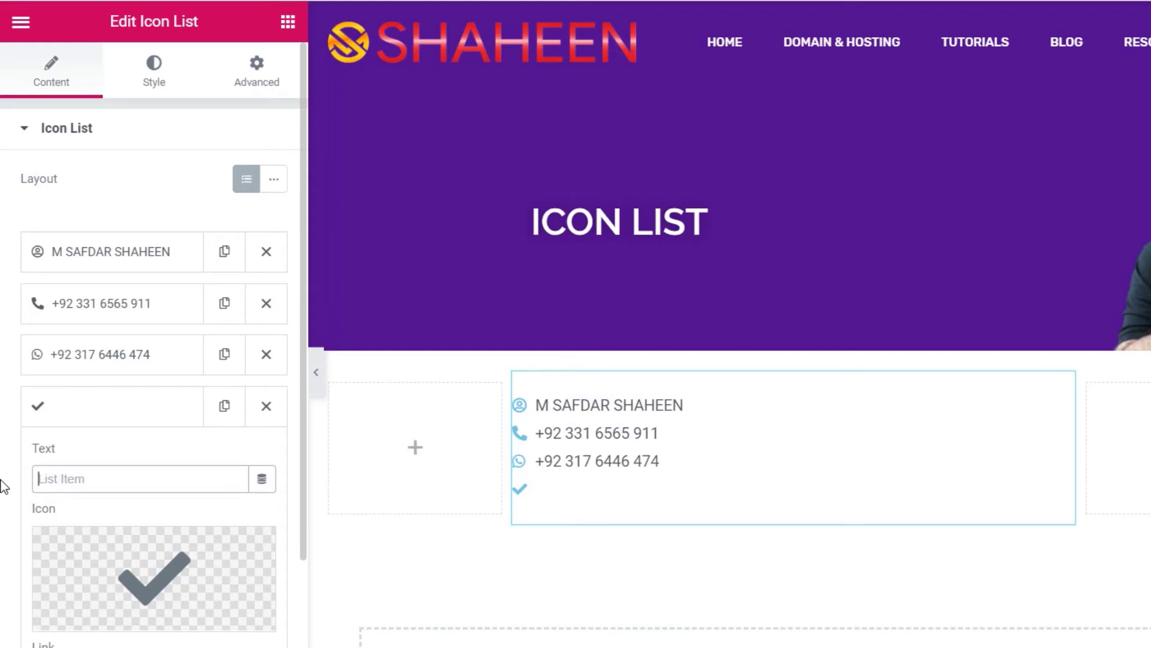
text(www.)
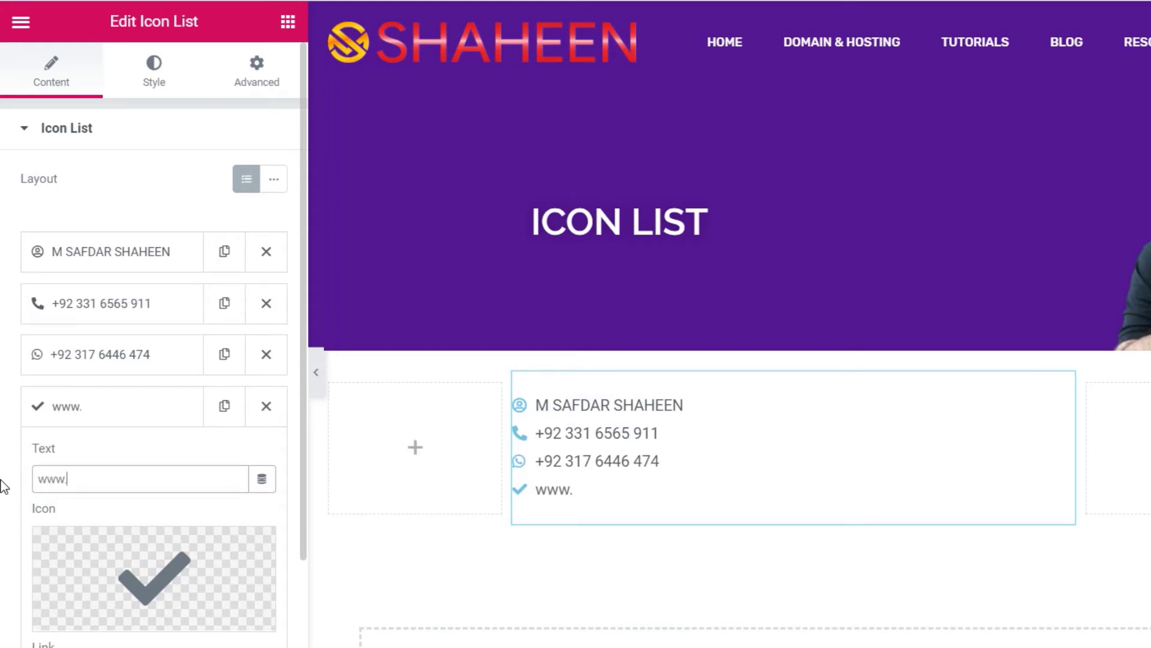
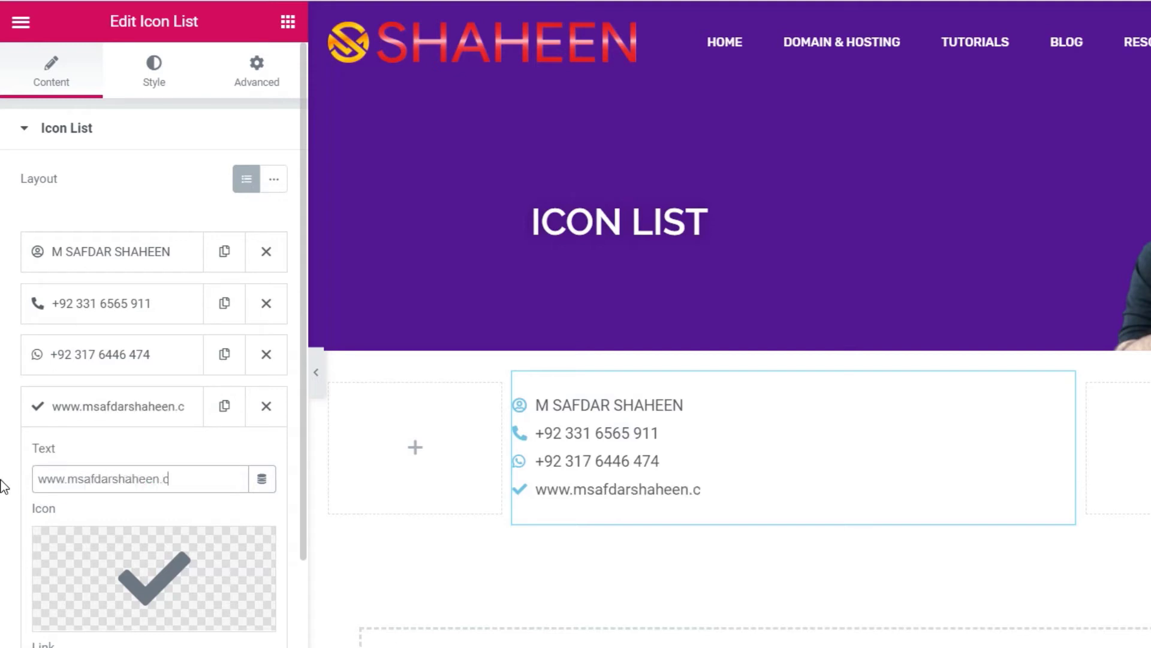
text(om)
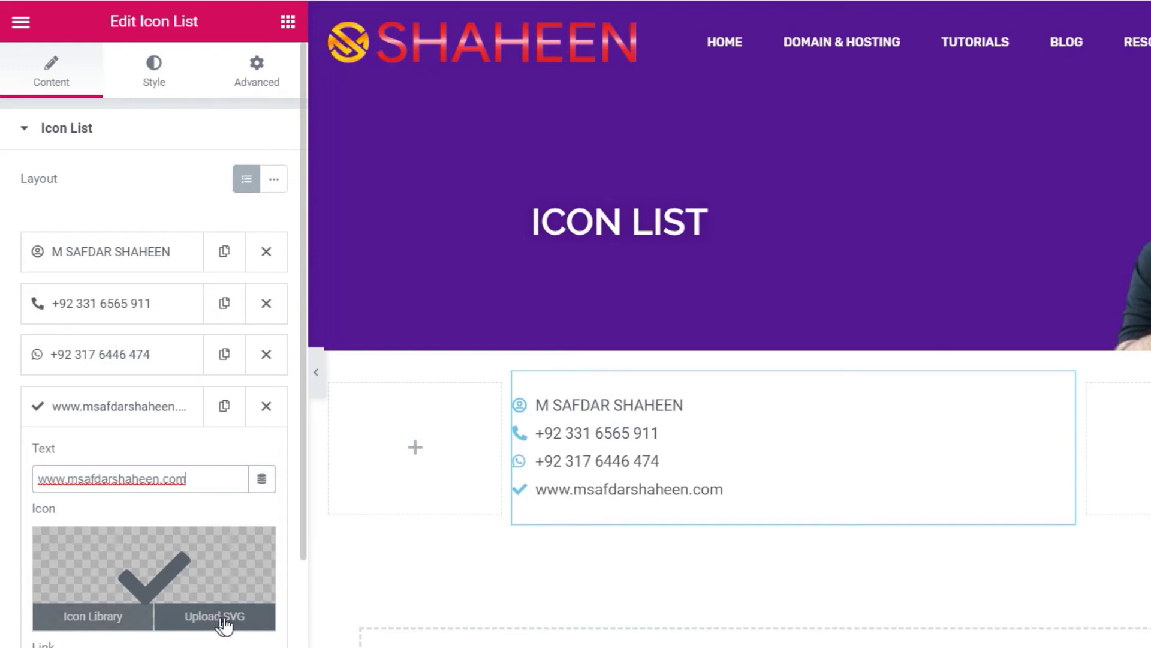
- Enable SVG uploads and upload Wordpress-Logo.svg as the fourth item's icon
click(218, 621)
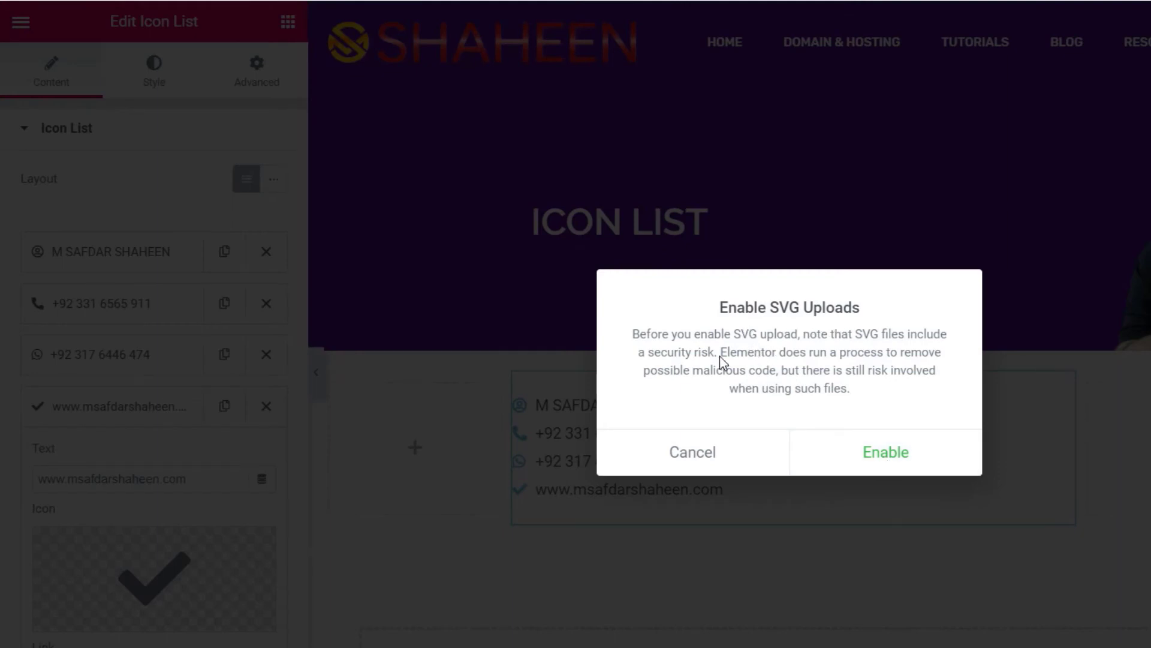
click(876, 453)
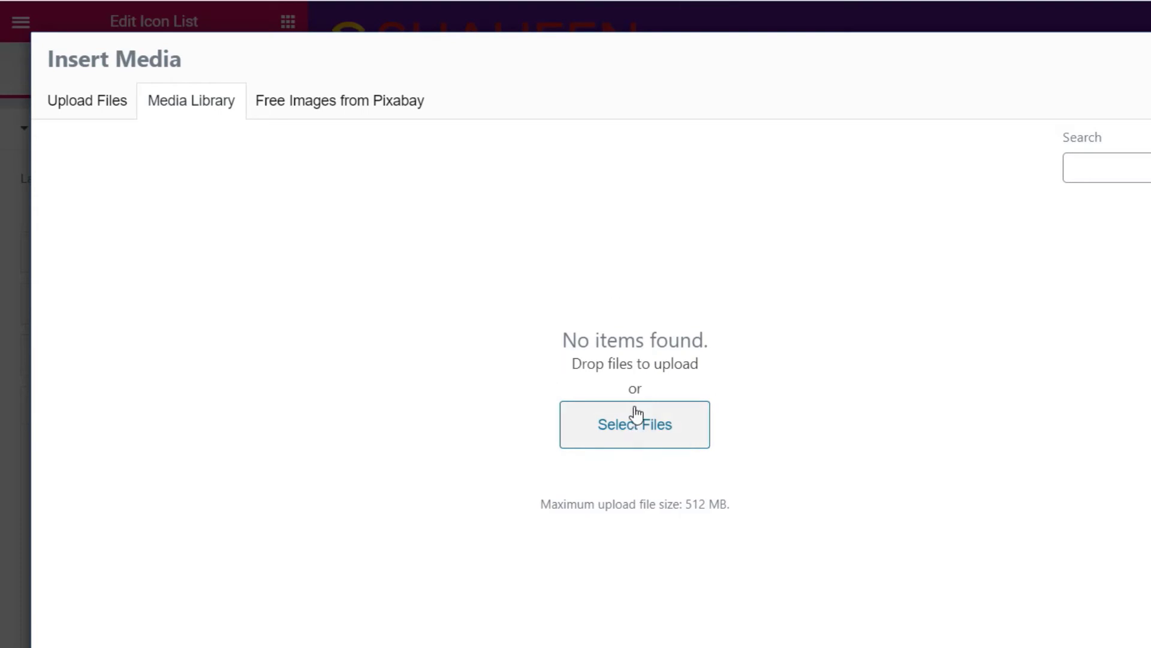
click(637, 430)
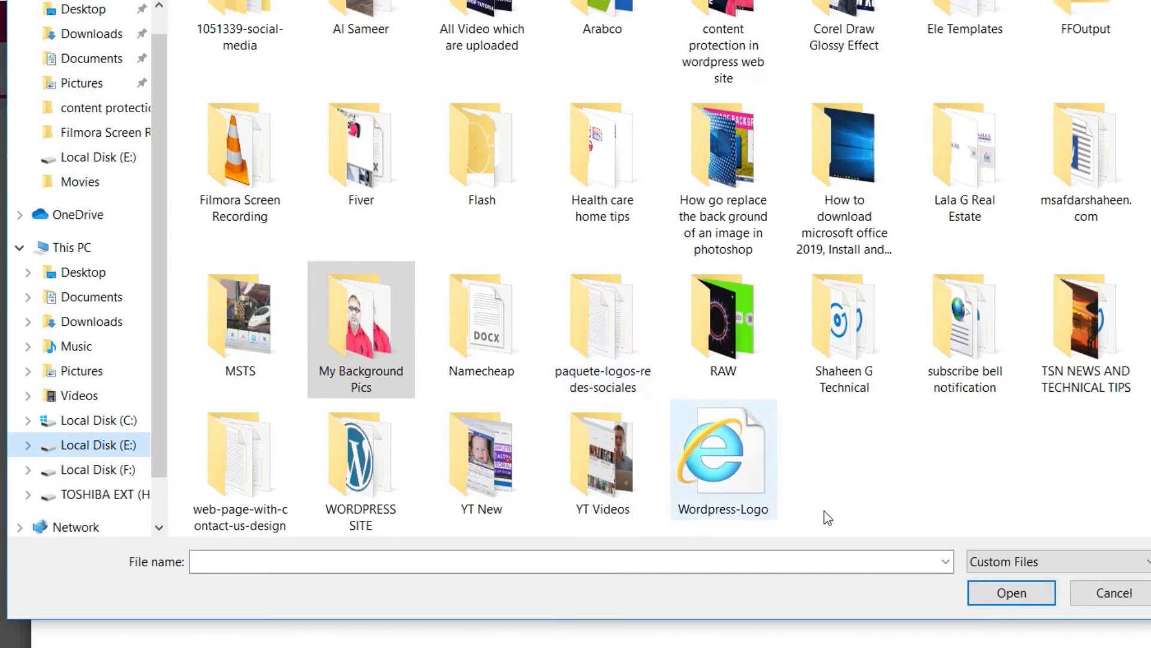
click(731, 463)
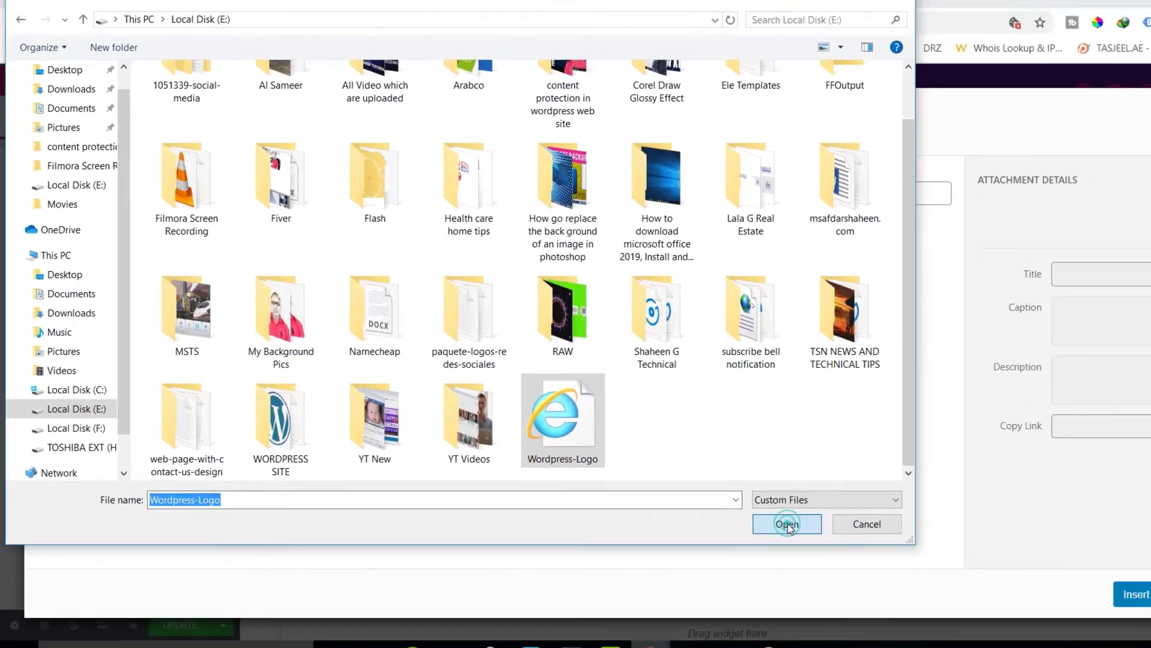
click(1012, 593)
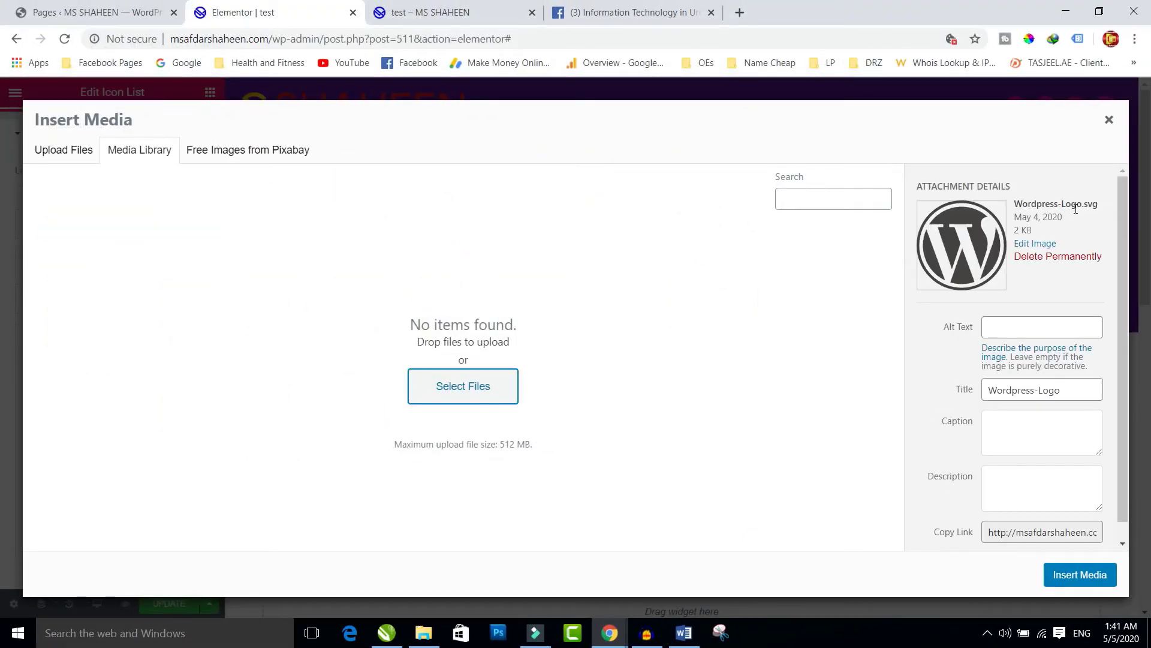
click(1079, 575)
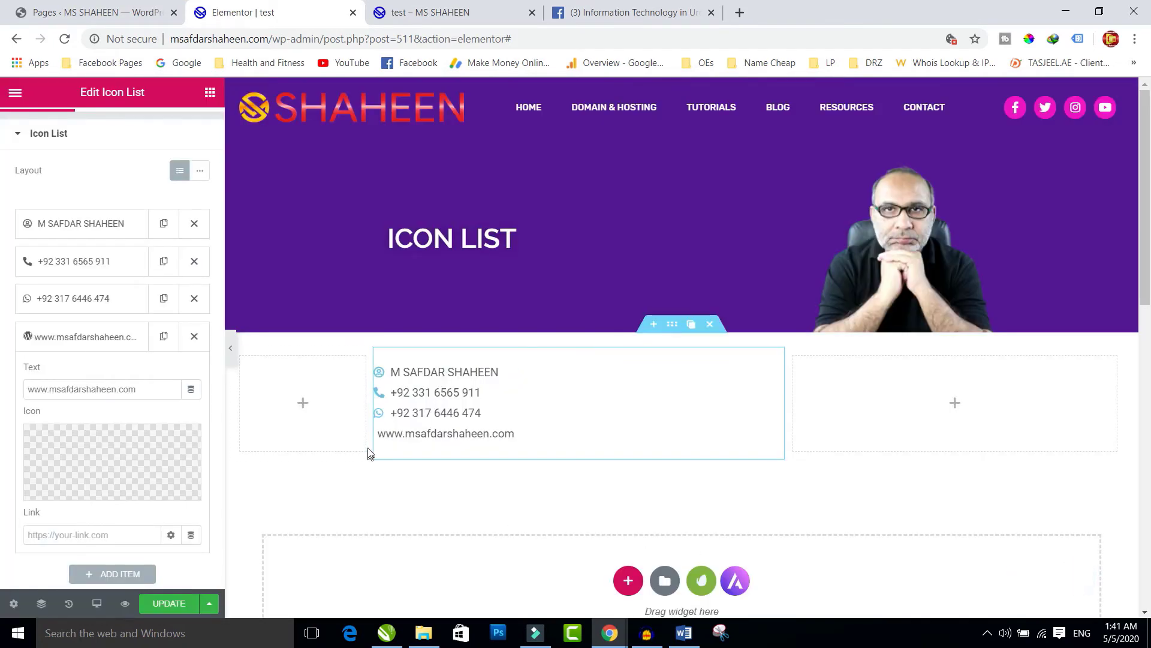
- Insert the WordPress icon from the Icon Library, found by searching 'wor'
mouse_move(132, 467)
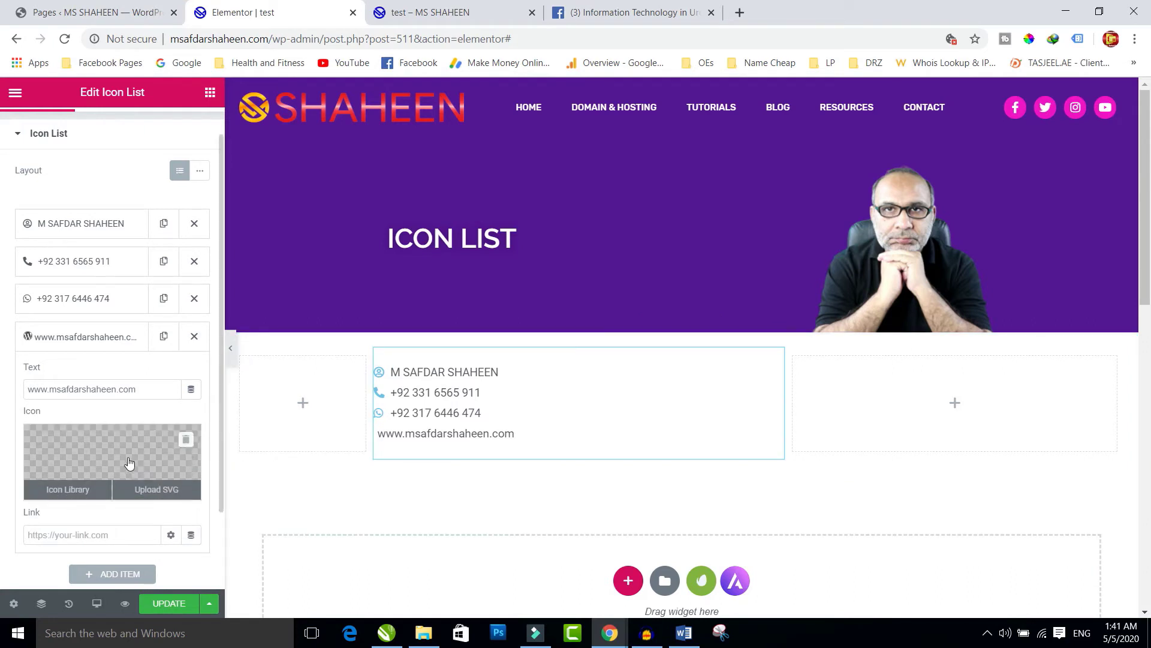
click(67, 489)
click(476, 154)
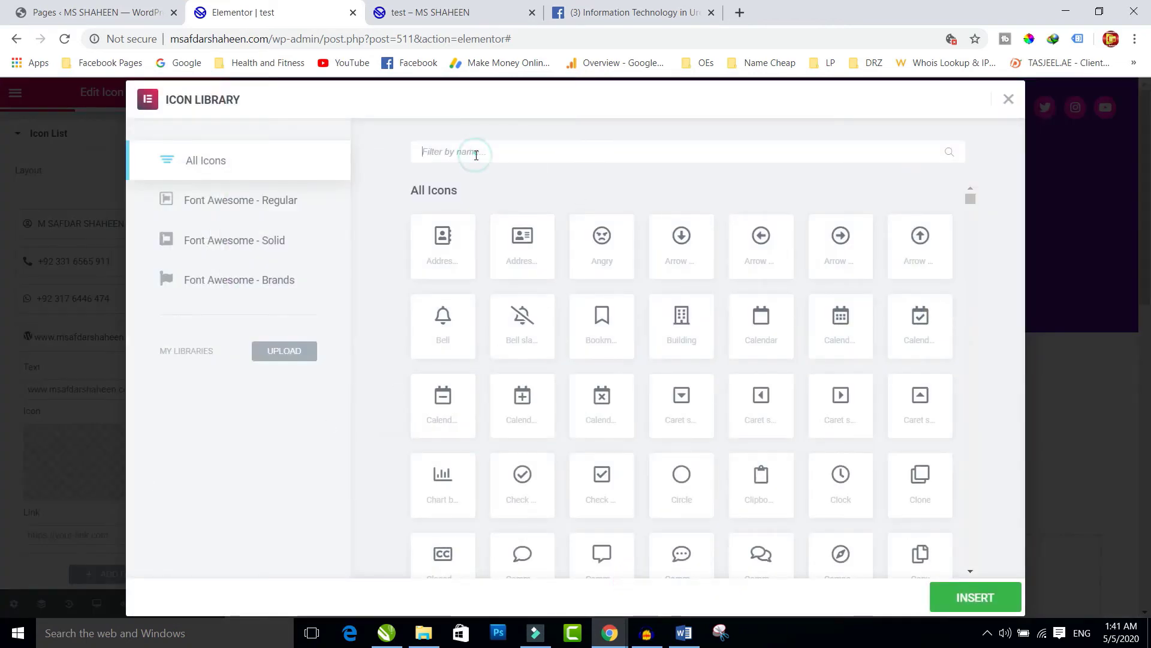
text(wor)
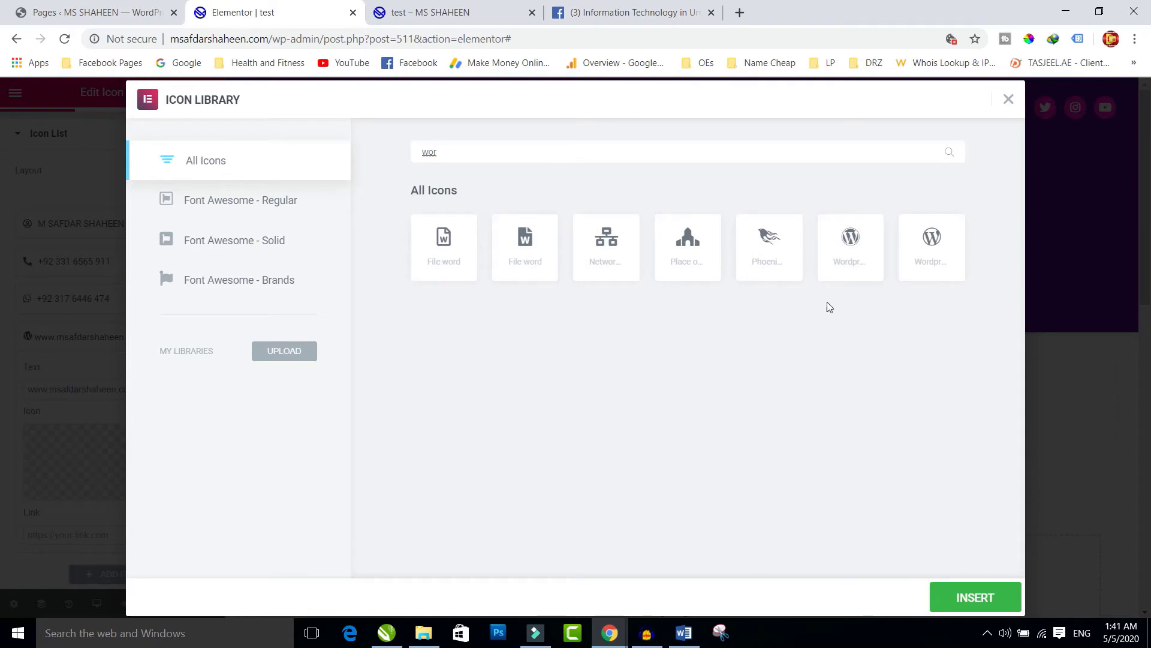
click(854, 248)
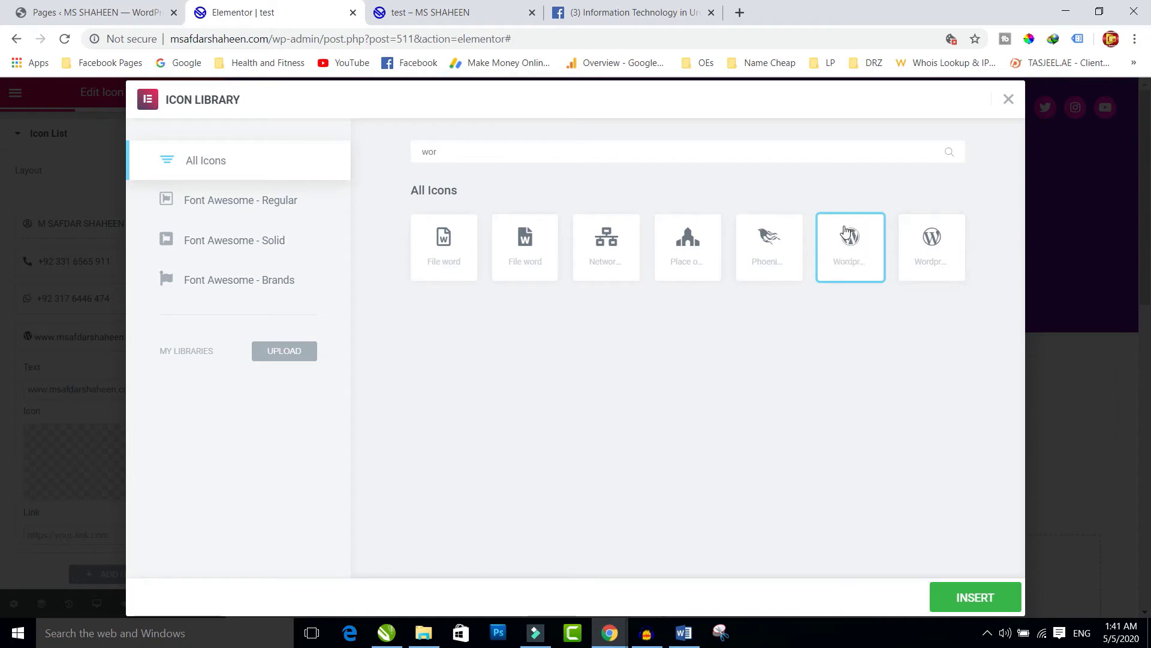
click(969, 595)
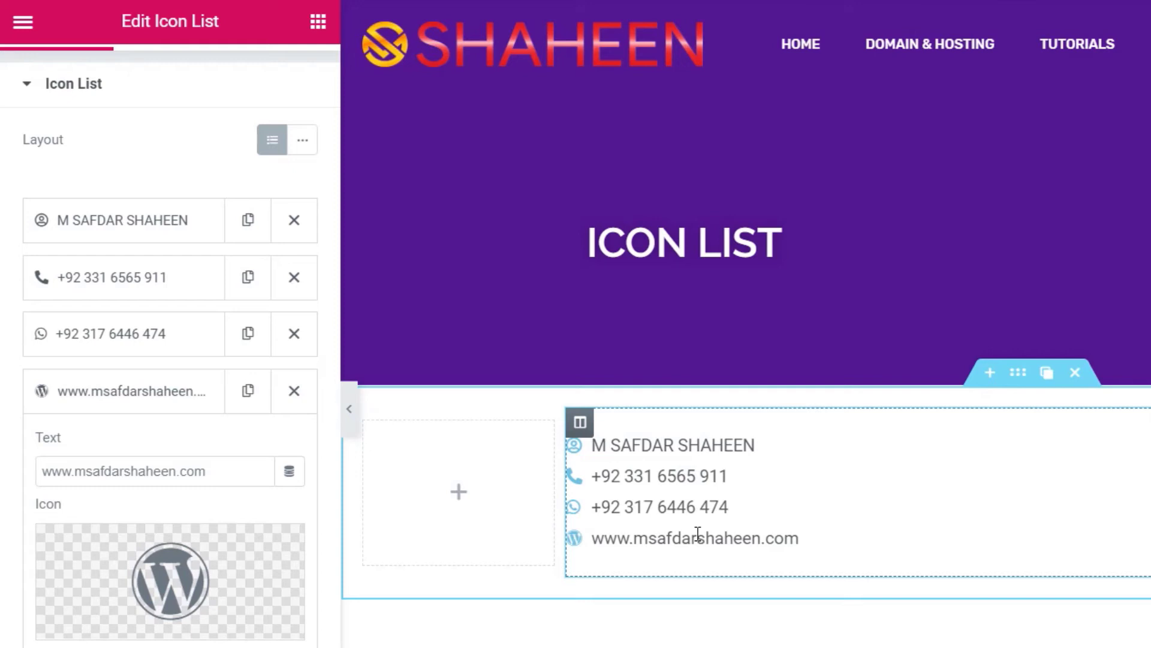
- Drag the middle column wider, switching the list layout to Inline and back to Default
click(304, 150)
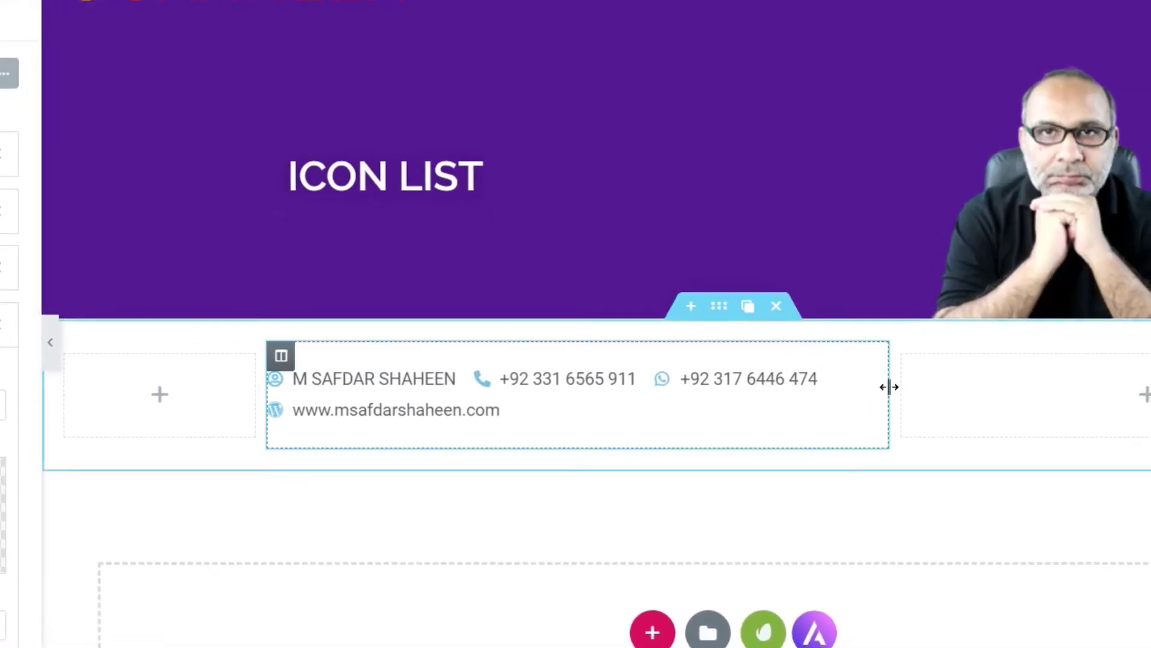
drag(889, 387, 1111, 378)
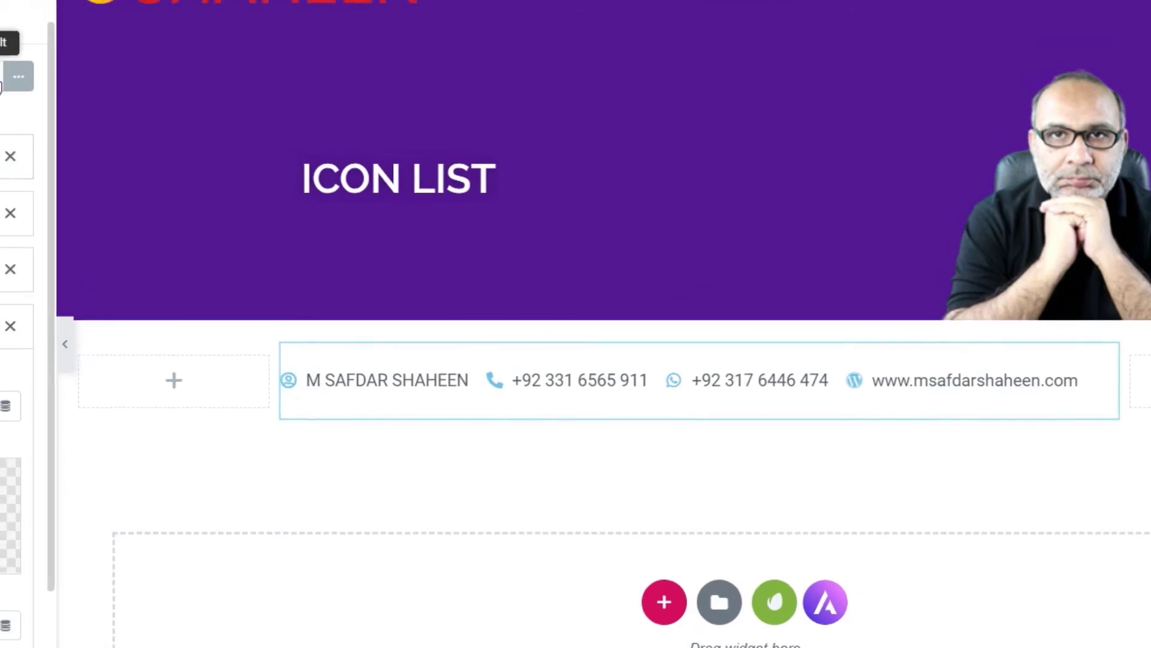
click(0, 86)
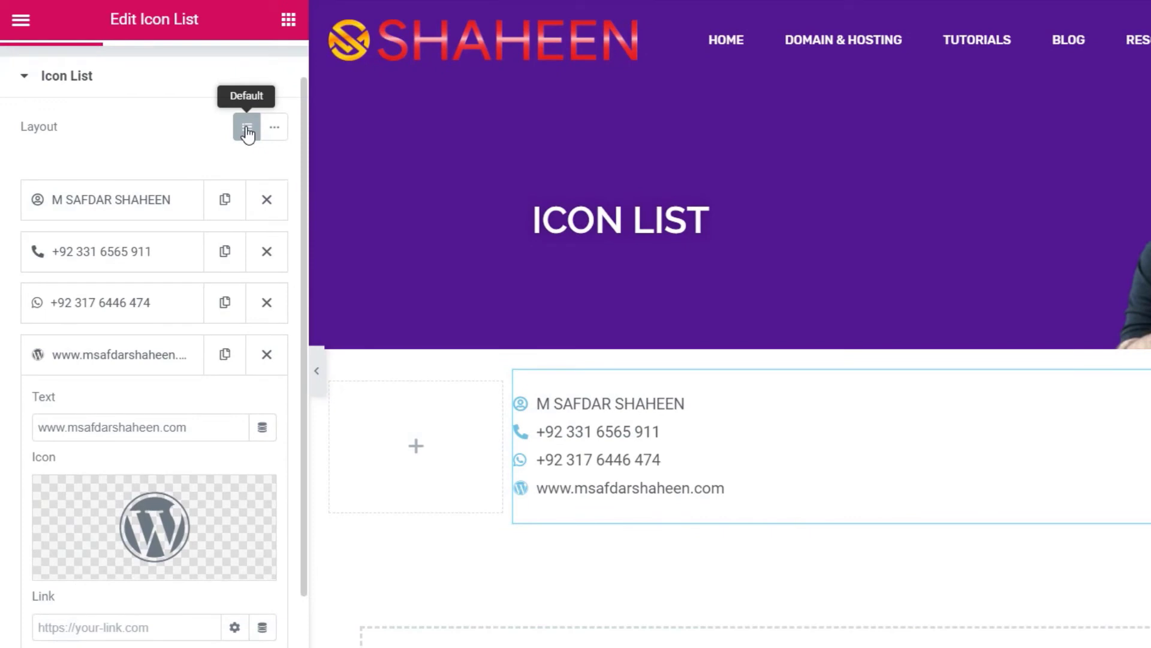
scroll(149, 171, up, 1)
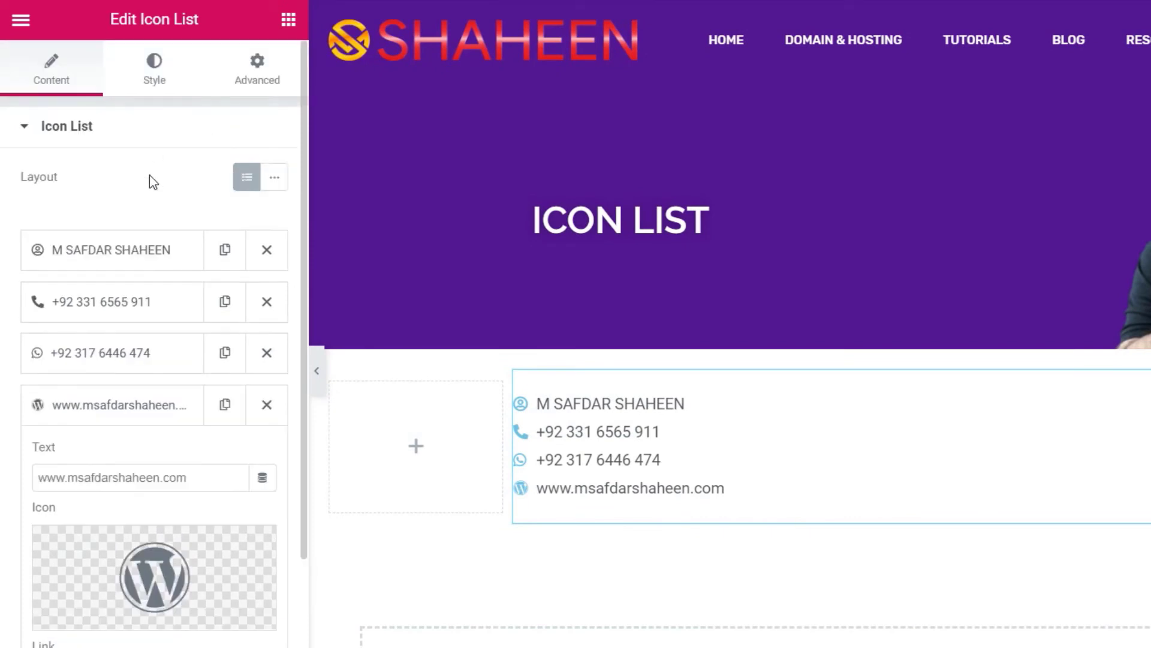
- Set Space Between to 5, keep Left alignment, and switch Divider on
click(154, 71)
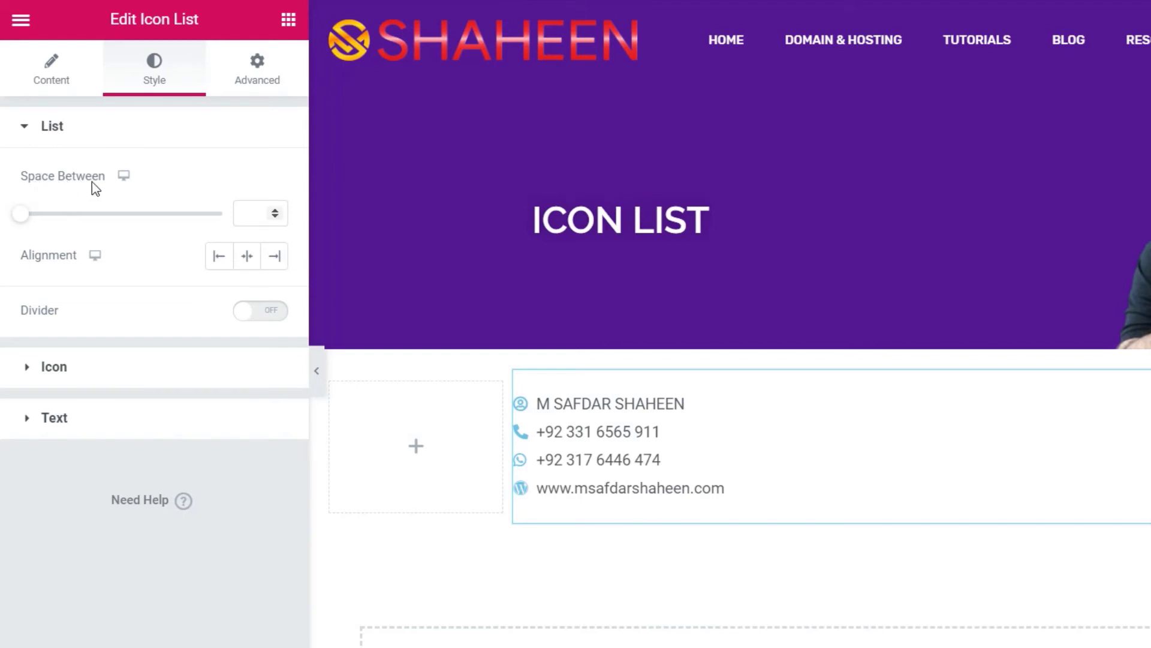
drag(22, 216, 42, 229)
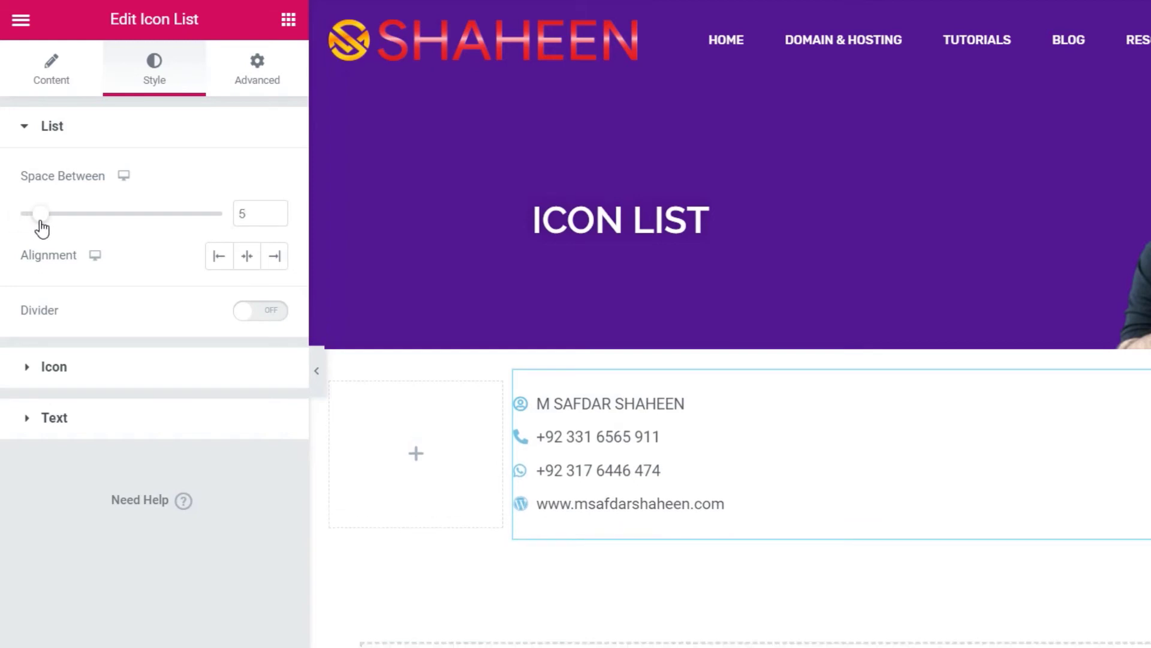
click(220, 261)
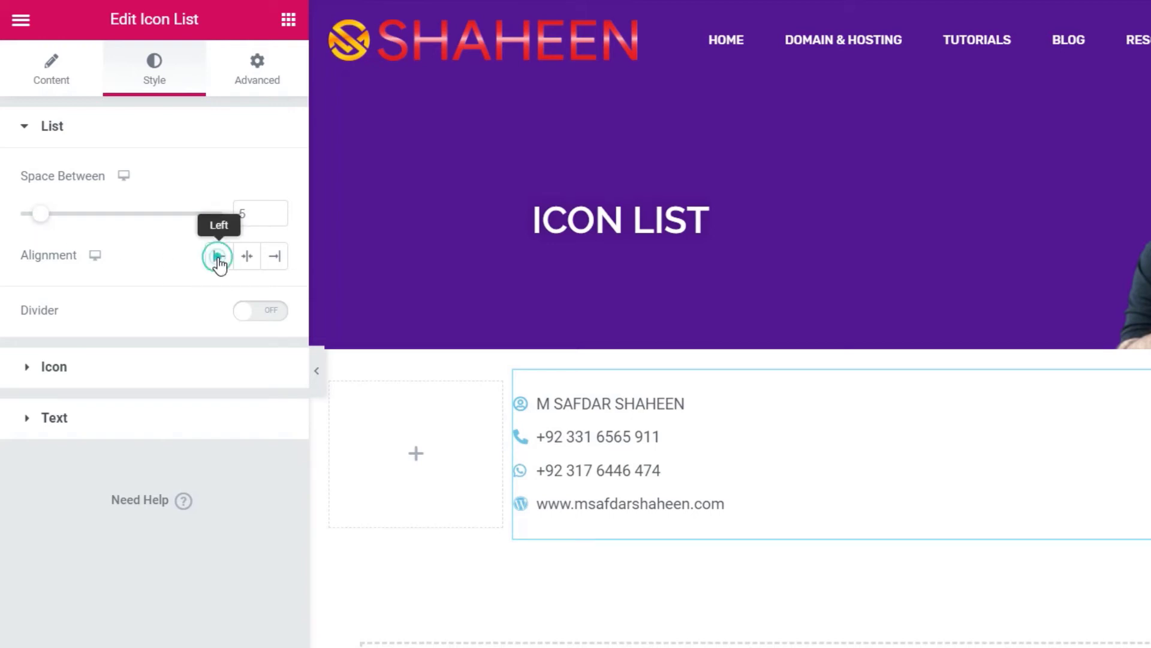
click(249, 257)
click(275, 259)
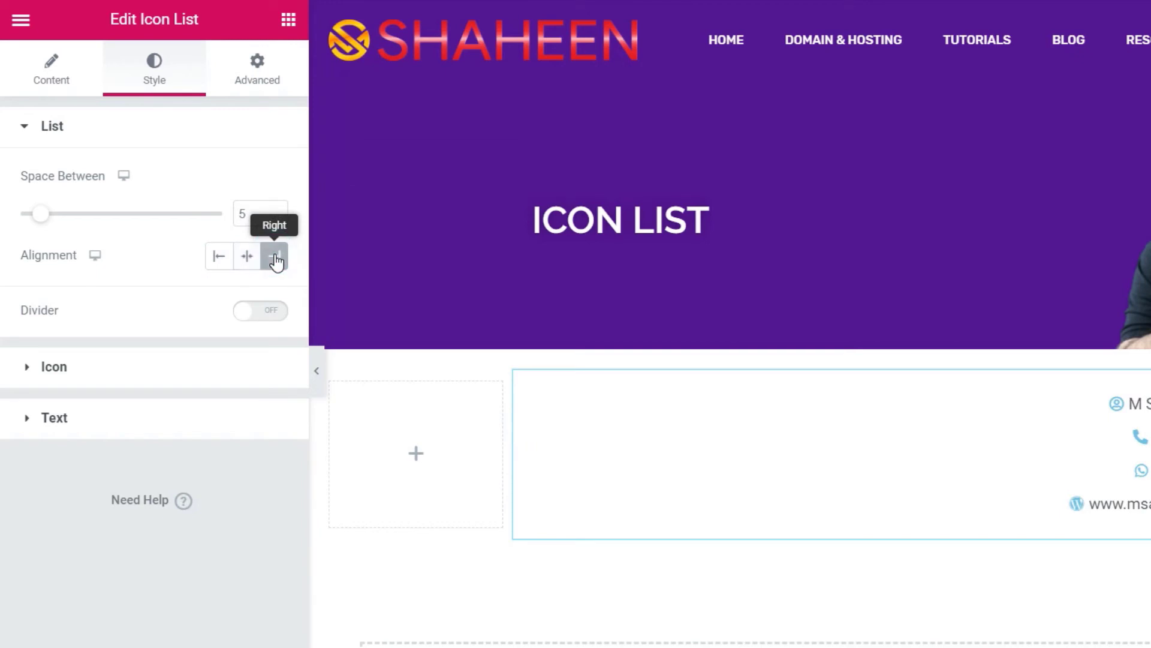
click(217, 261)
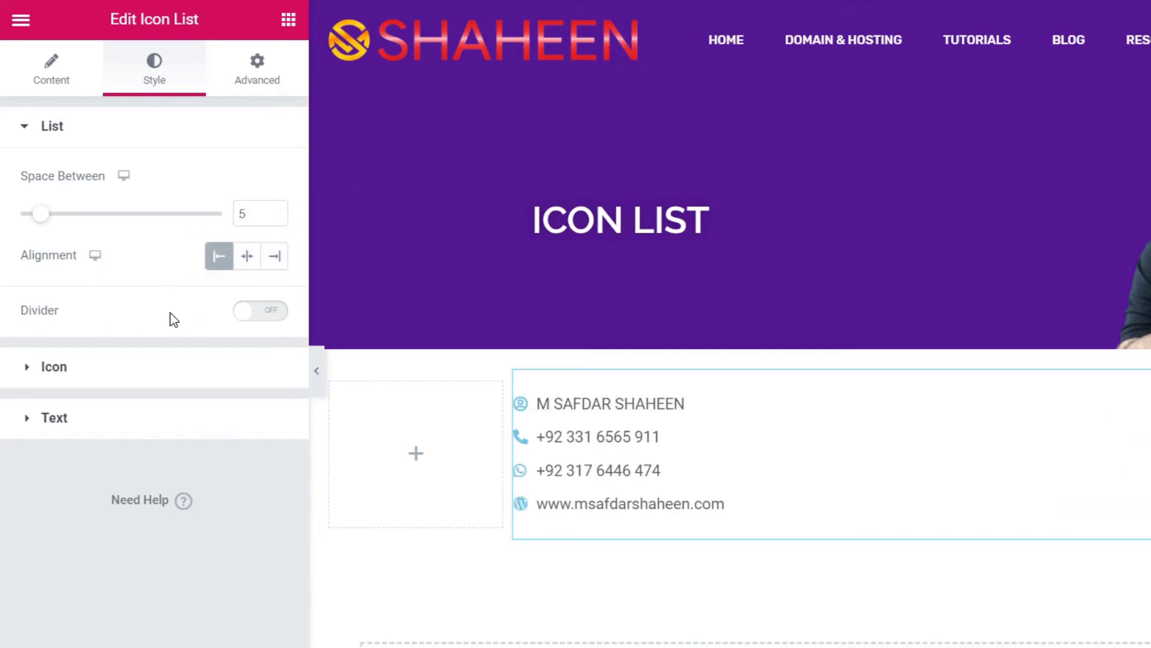
click(263, 314)
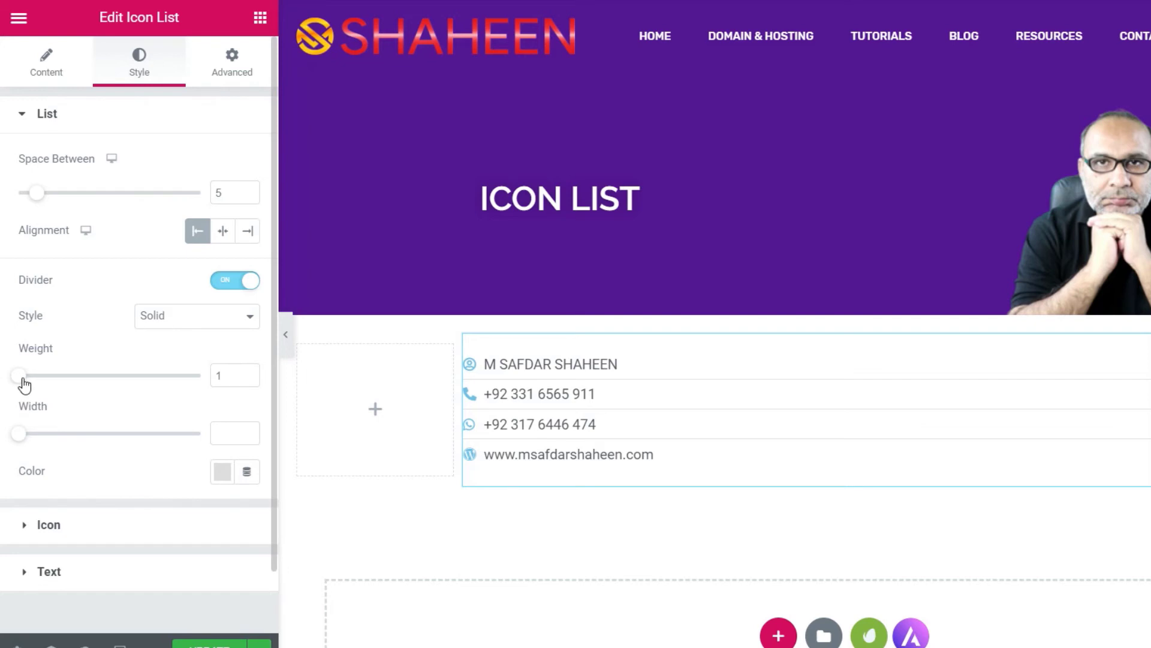
- Set the divider width to 28 and its colour to red #FF0000
mouse_move(27, 382)
mouse_down()
mouse_move(78, 388)
mouse_move(20, 383)
mouse_up()
drag(22, 435, 70, 443)
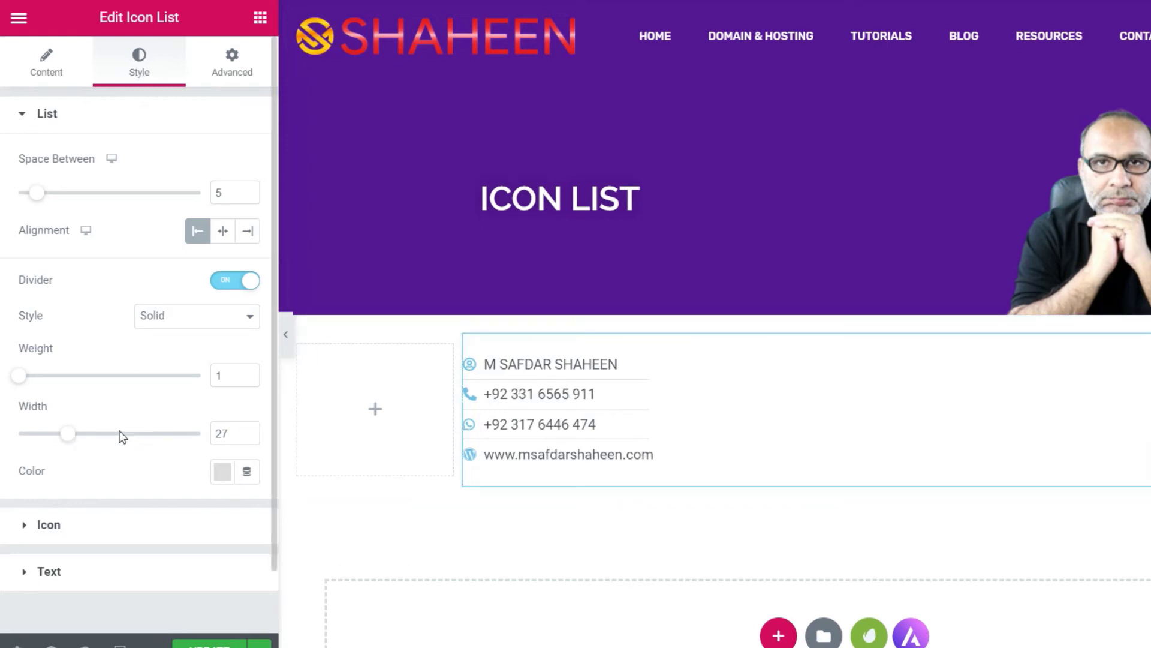
click(248, 429)
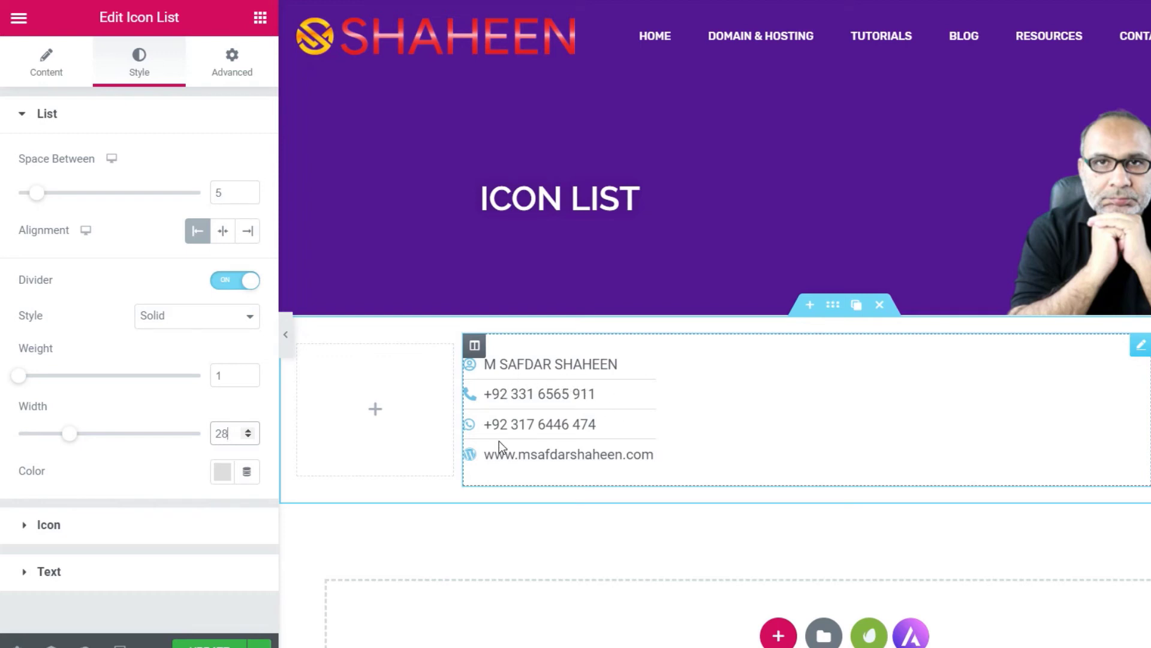
click(222, 473)
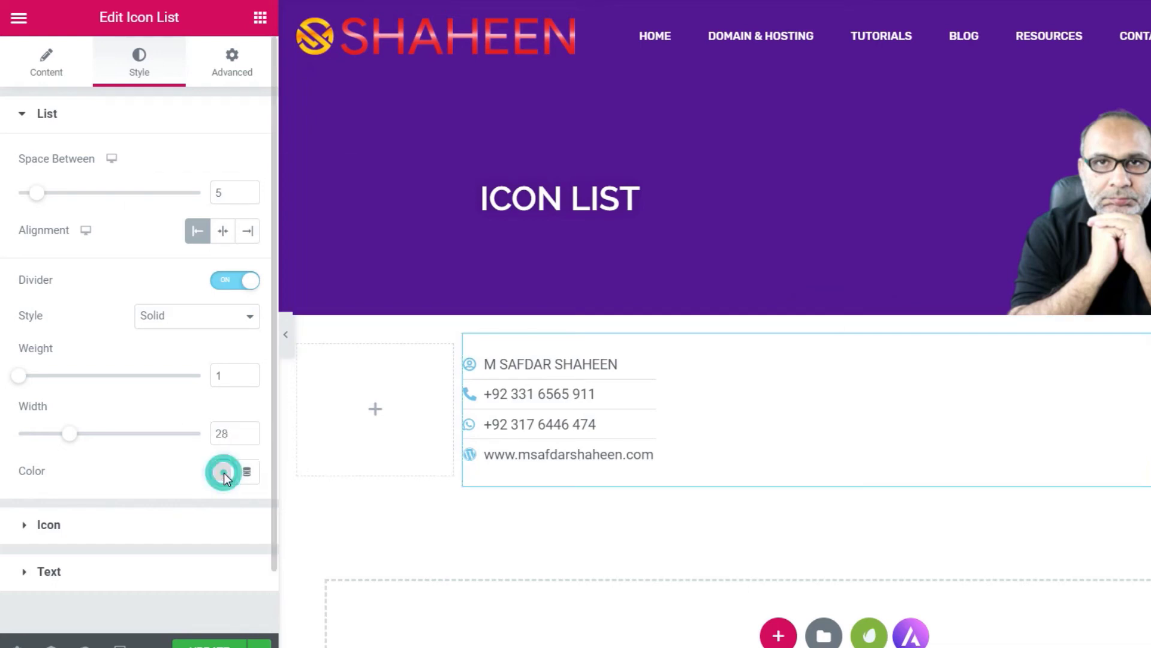
click(335, 234)
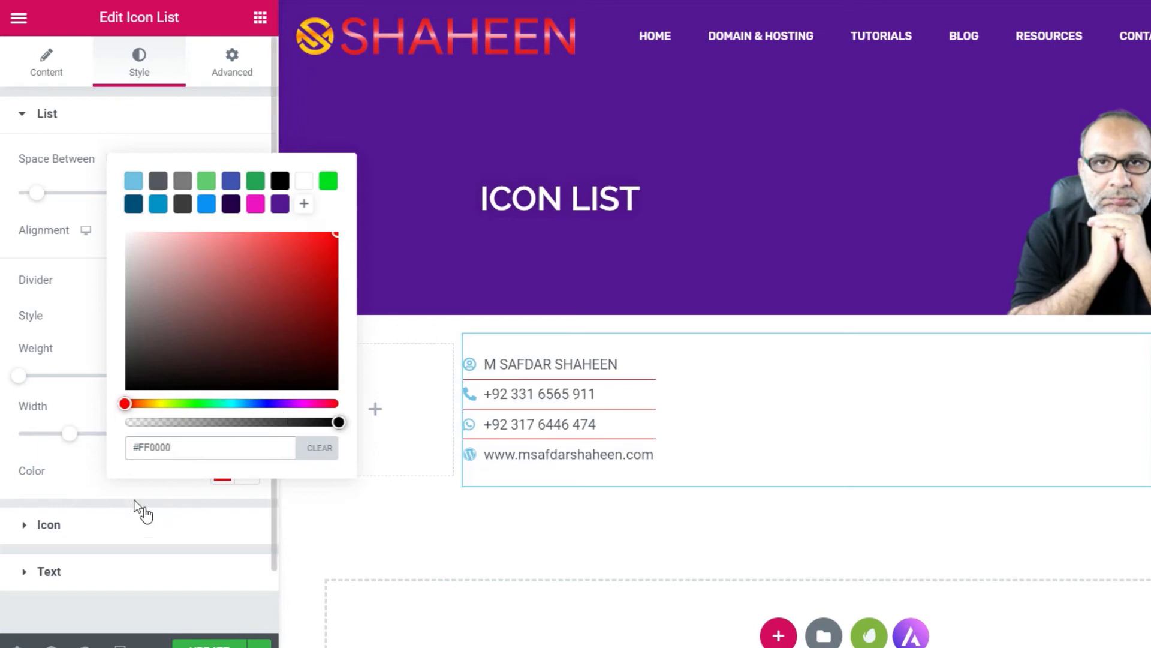
click(111, 488)
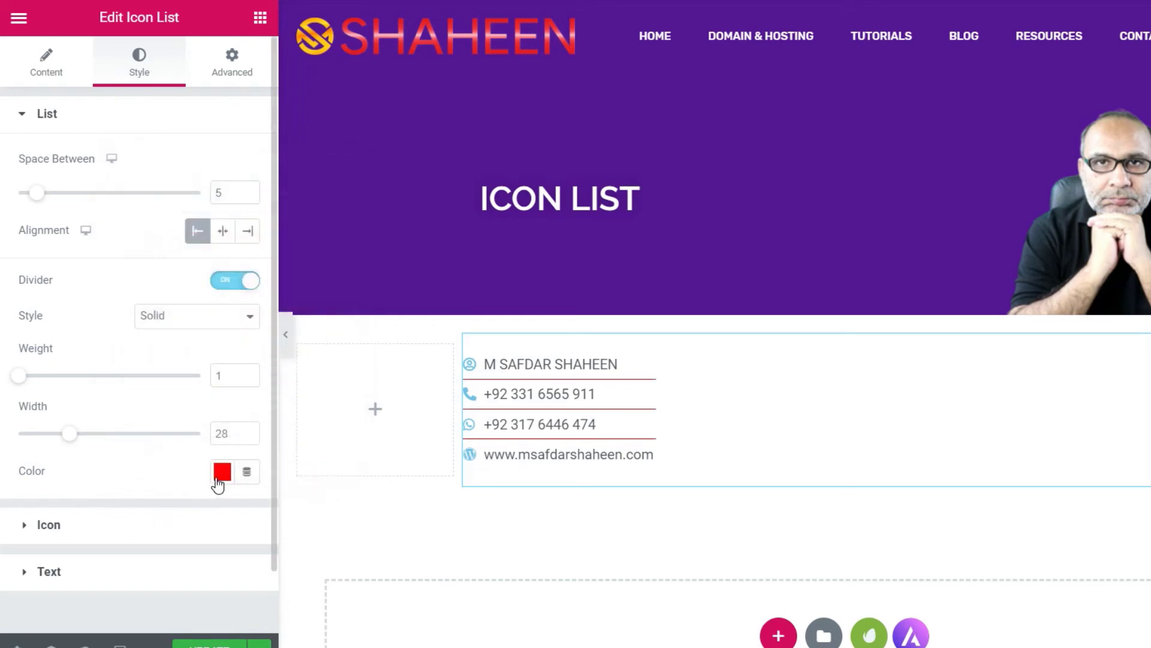
scroll(124, 425, down, 2)
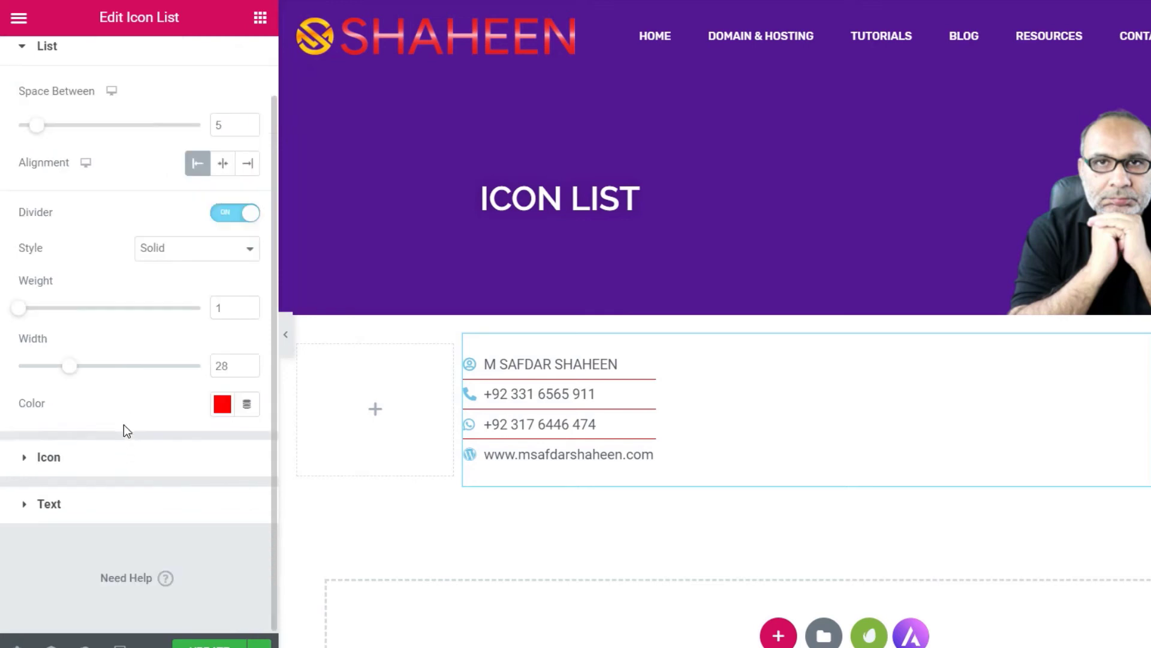
- Colour the list icons pink with a green hover colour
click(26, 458)
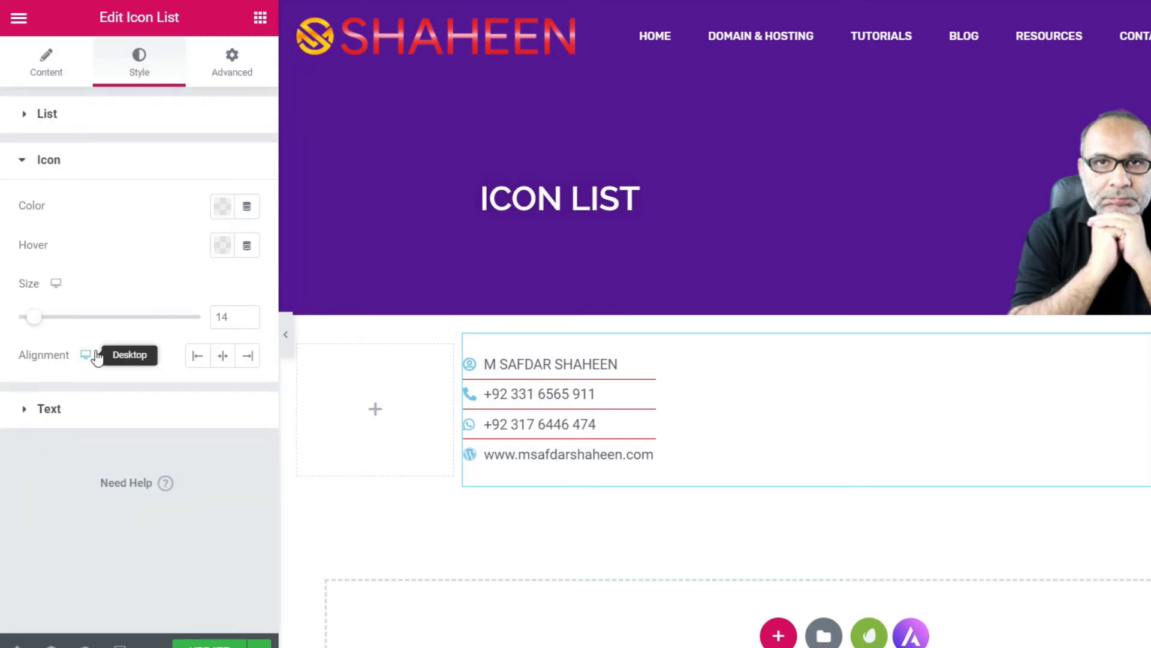
click(222, 210)
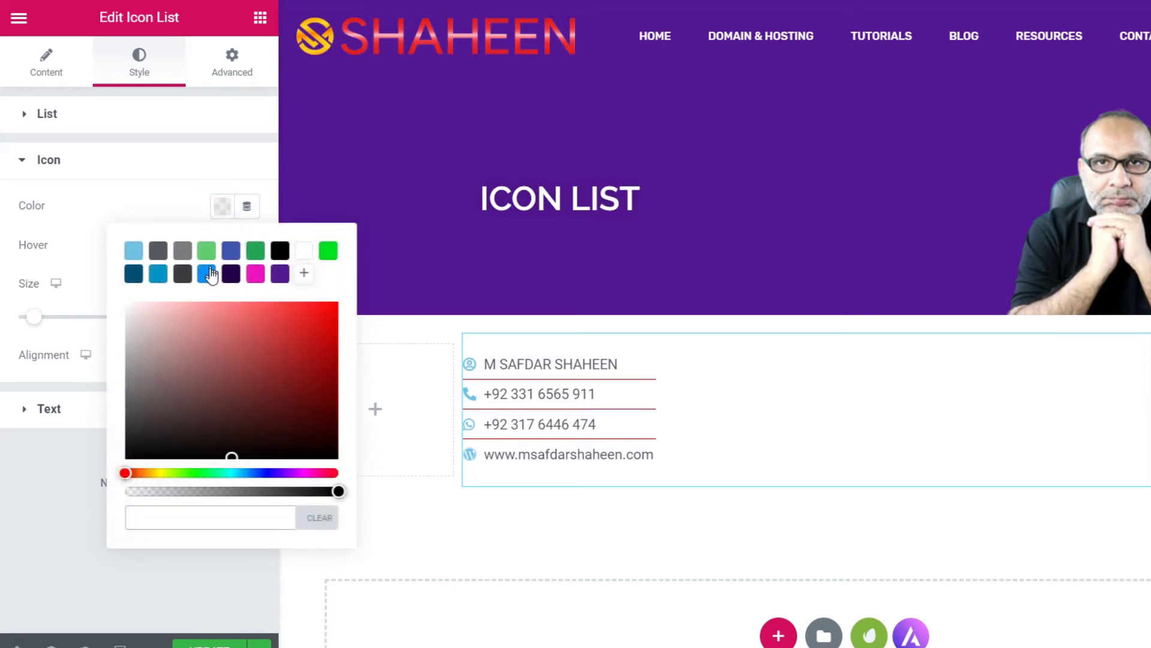
click(255, 275)
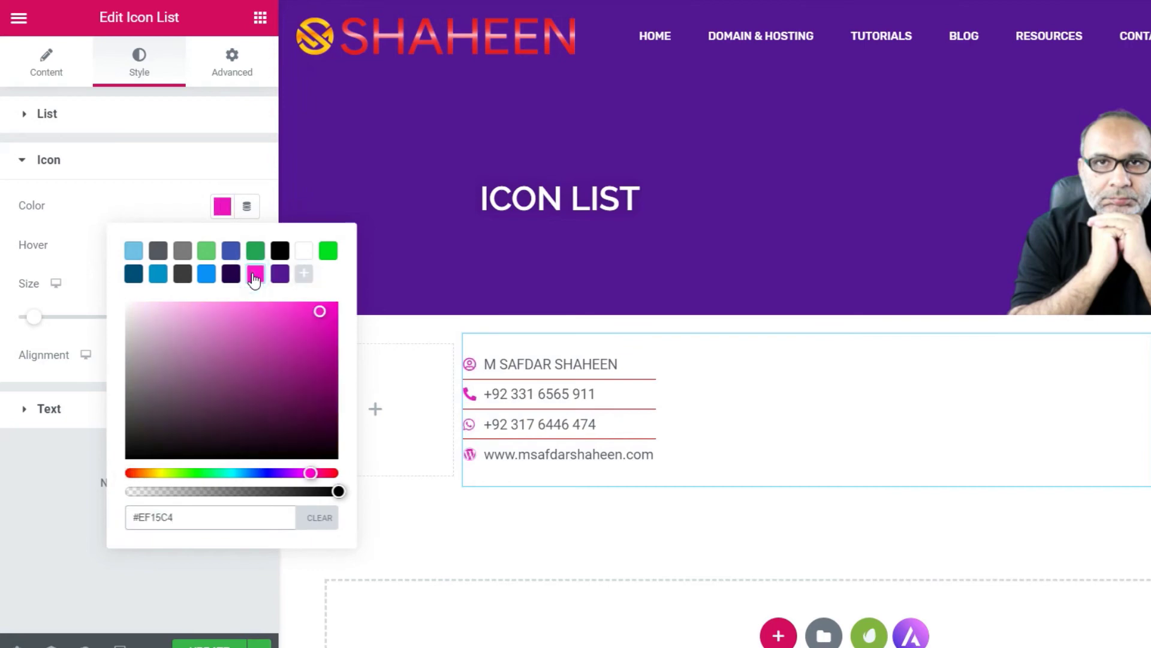
click(67, 259)
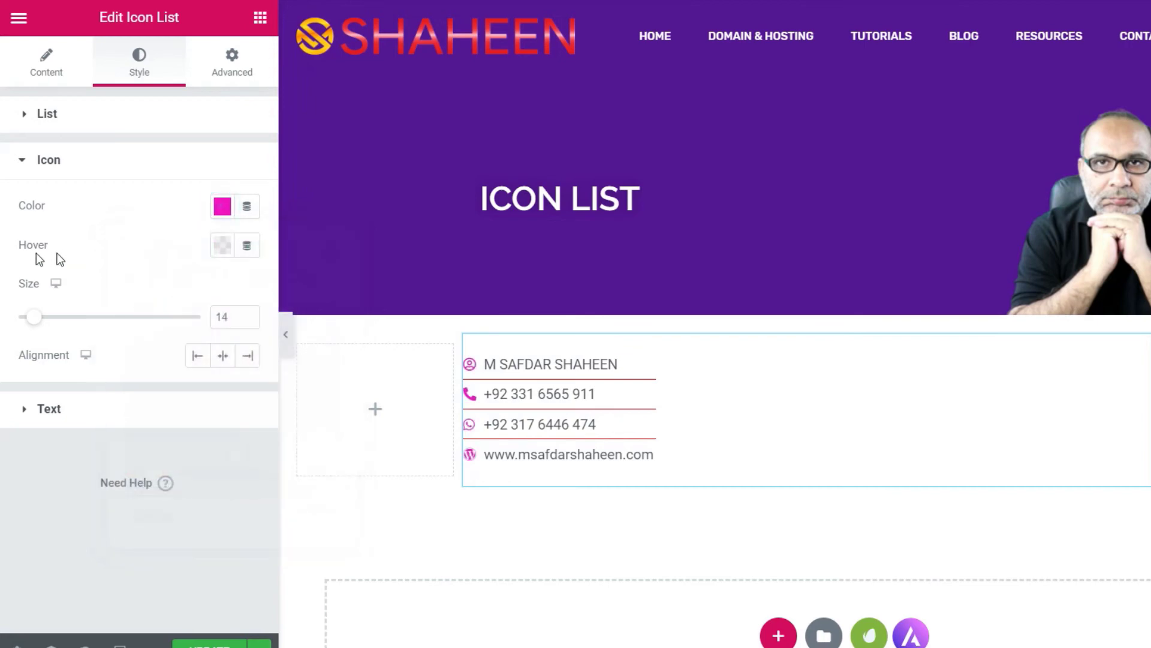
click(219, 251)
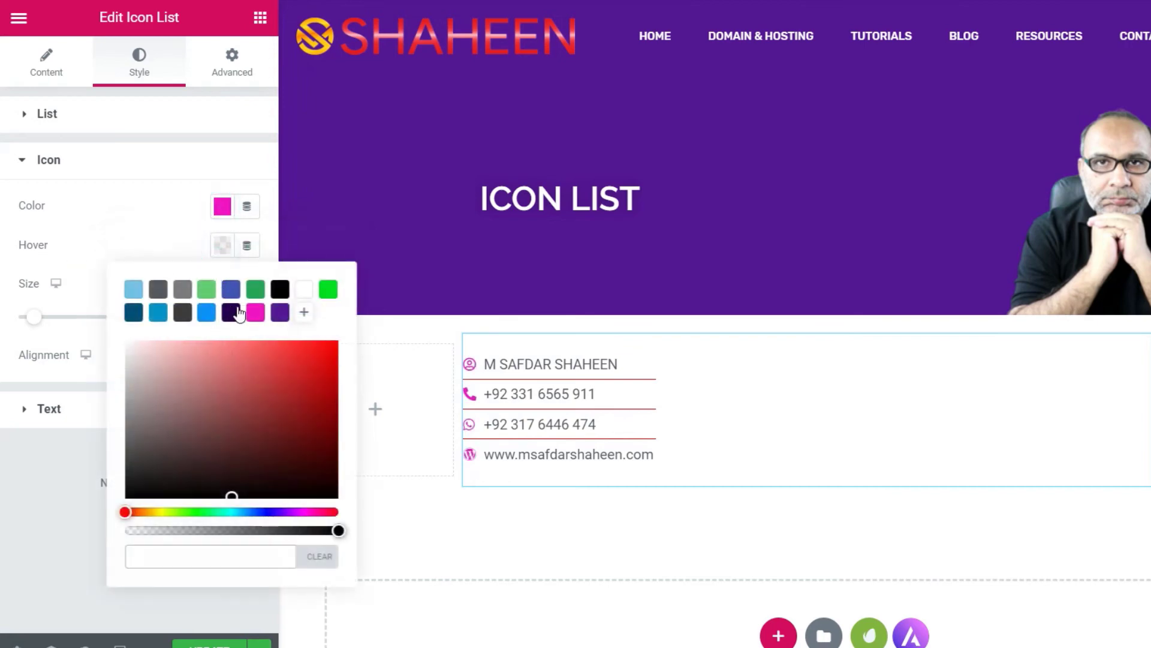
click(206, 289)
click(157, 223)
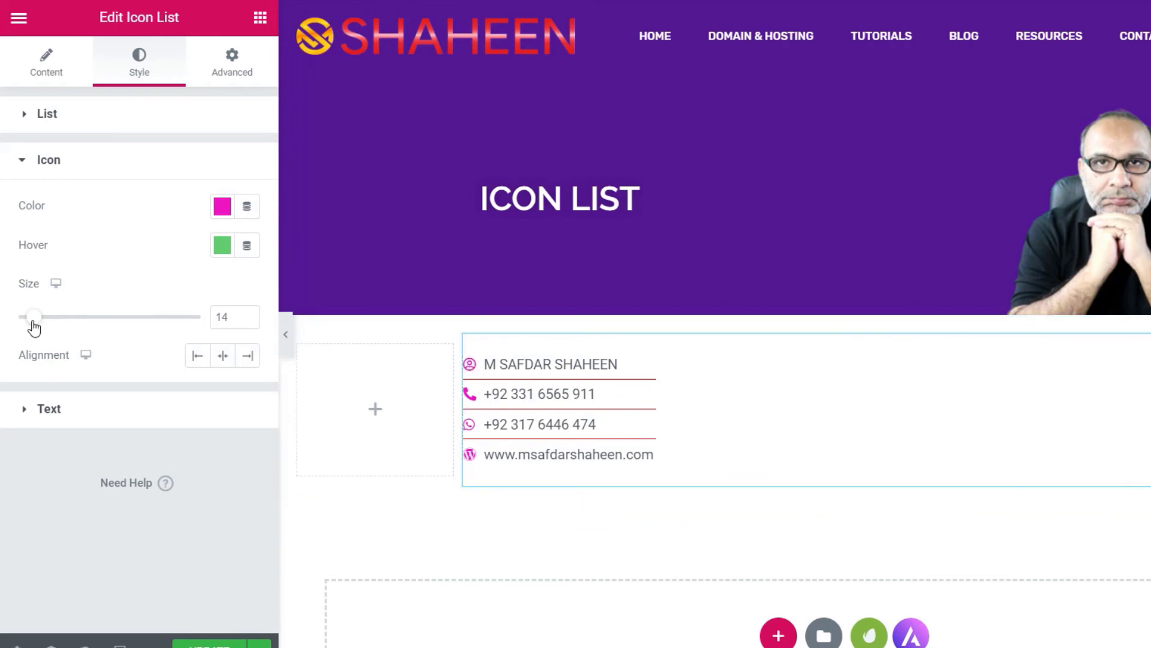
- Set the icon size to 18 and keep icon alignment on Left
mouse_move(34, 327)
mouse_down()
mouse_move(62, 328)
mouse_move(44, 327)
mouse_up()
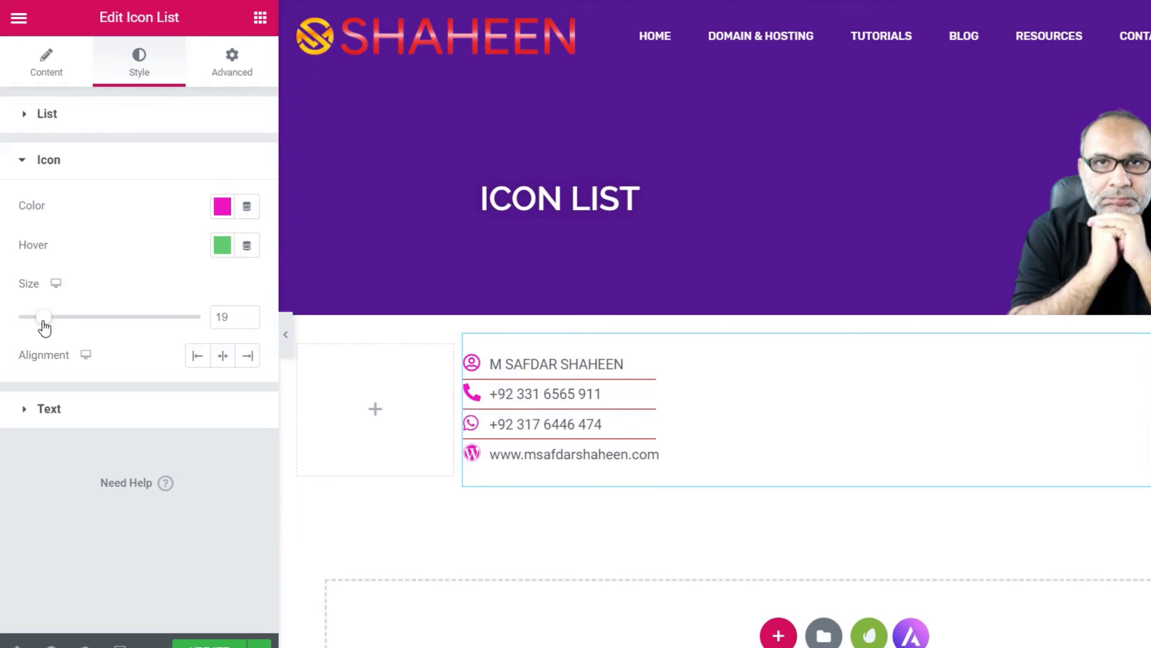
click(248, 319)
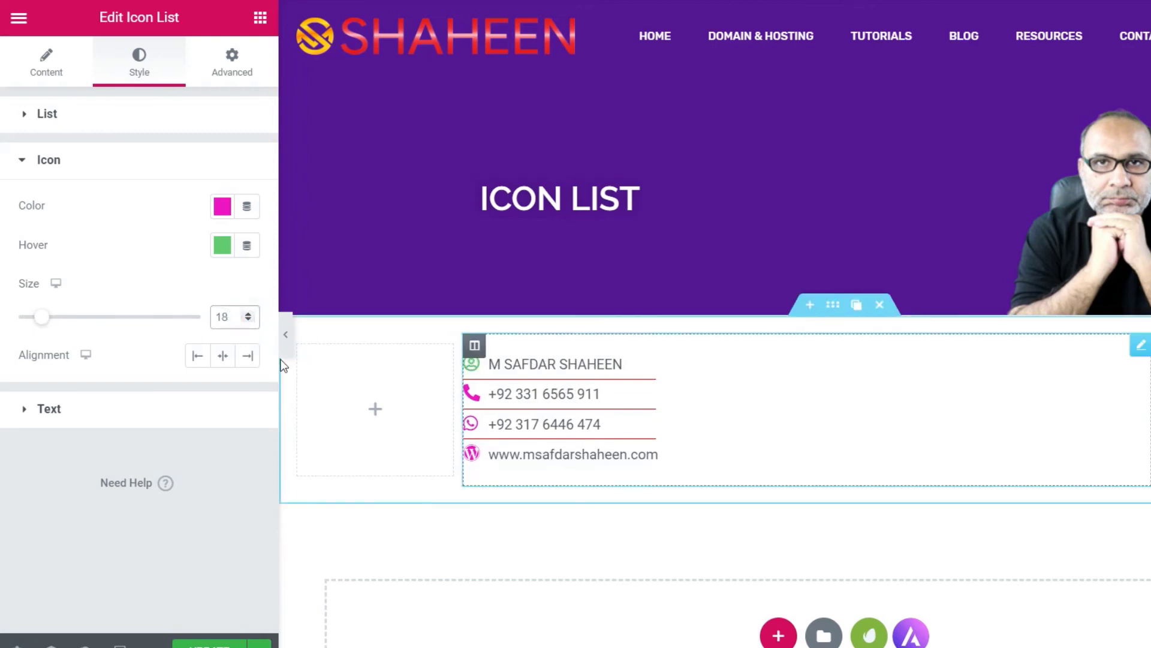
click(197, 356)
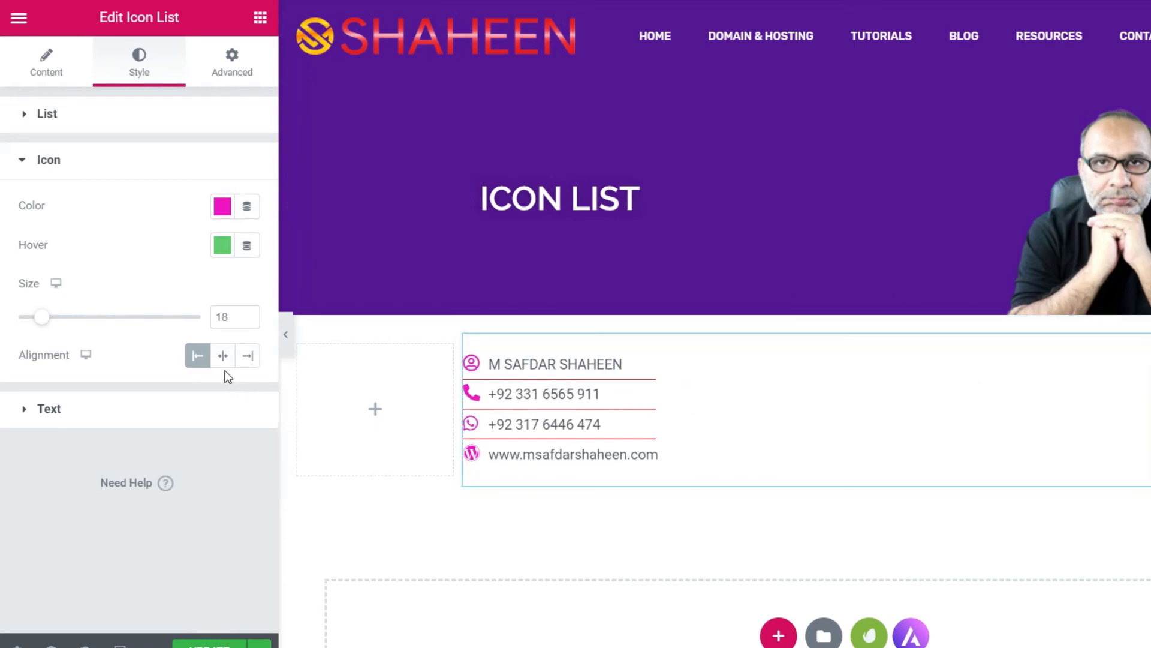
click(223, 358)
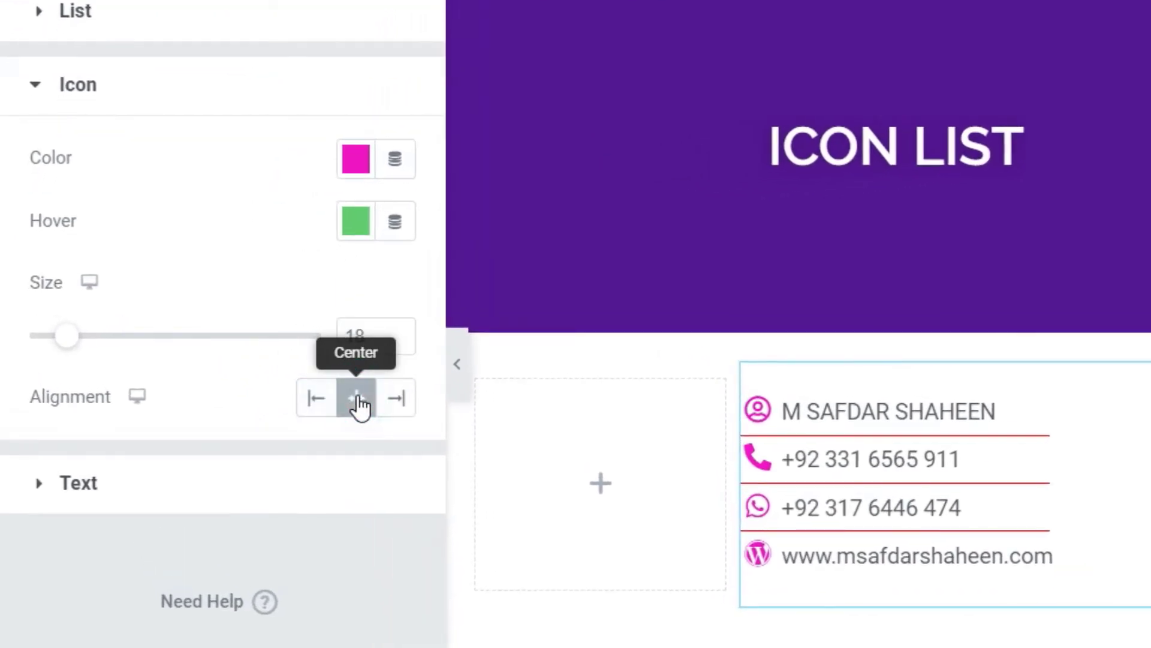
click(397, 407)
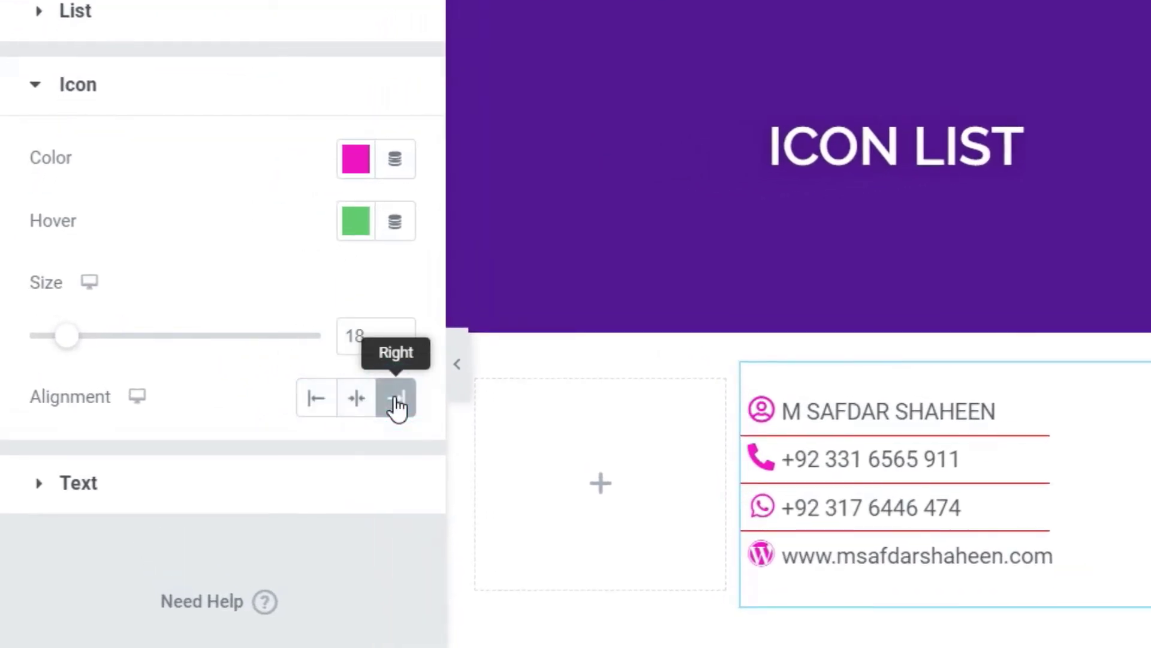
click(314, 406)
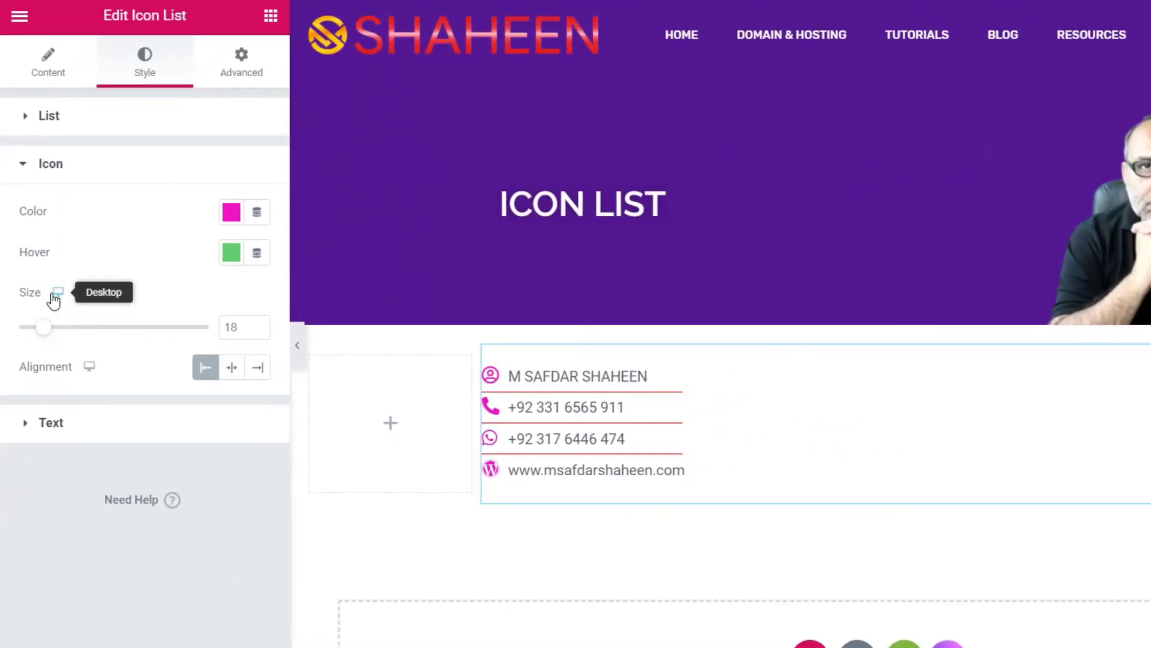
- Set the list text colour to blue #002DFF and its hover colour to green #61CE70
click(59, 423)
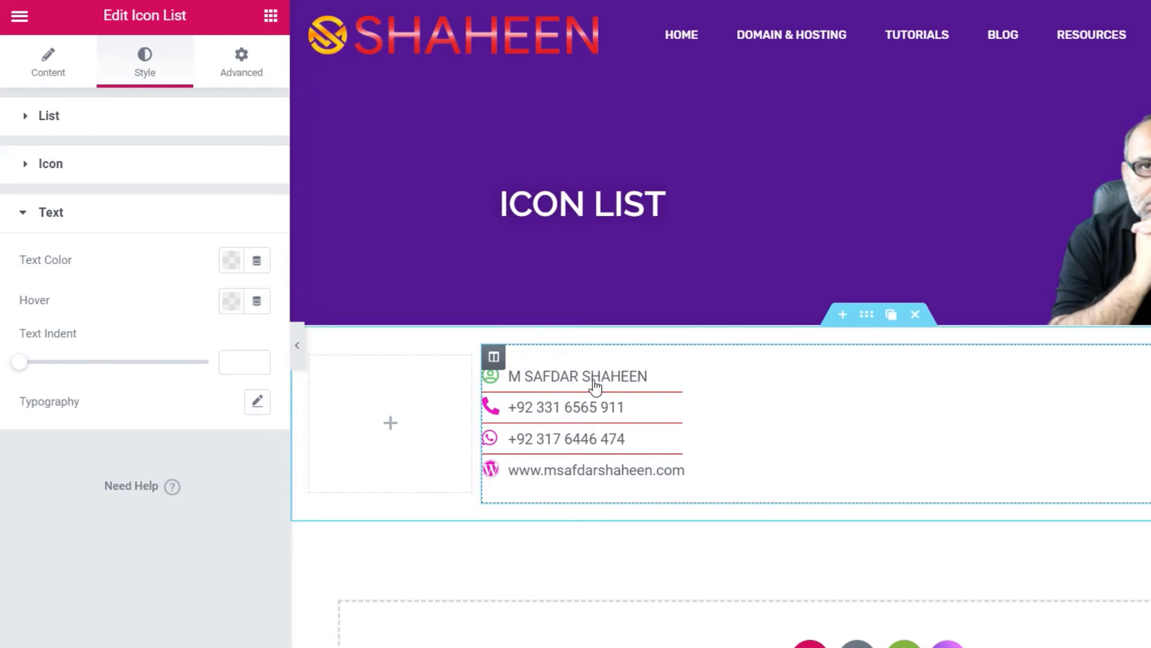
click(231, 262)
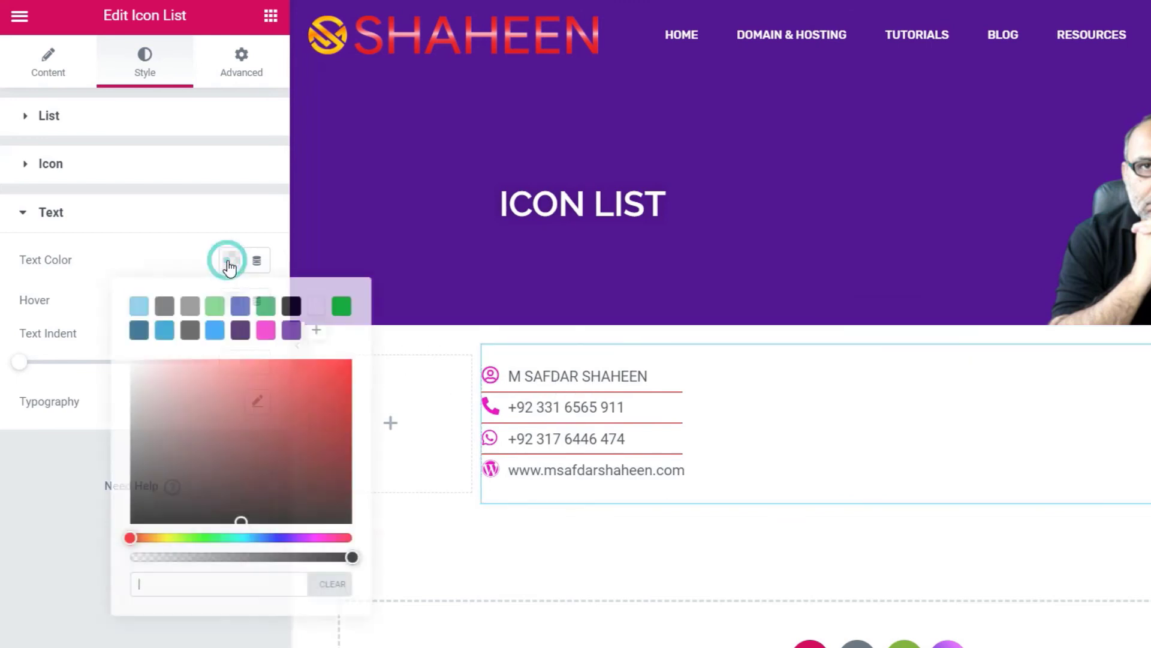
click(240, 307)
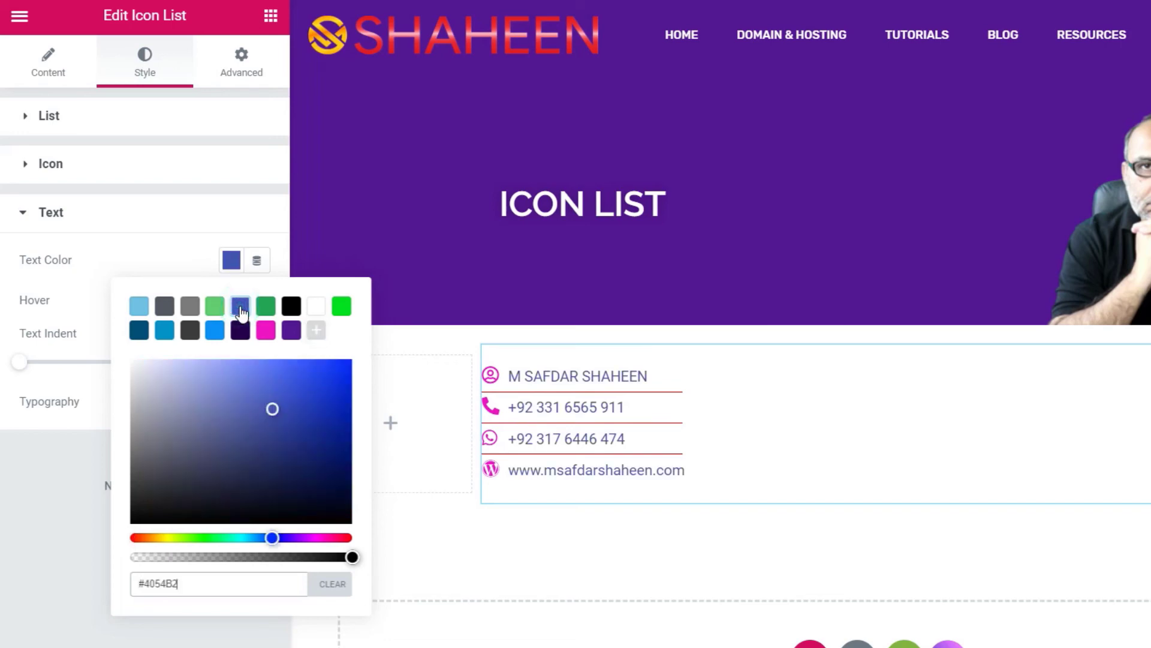
drag(334, 377, 358, 355)
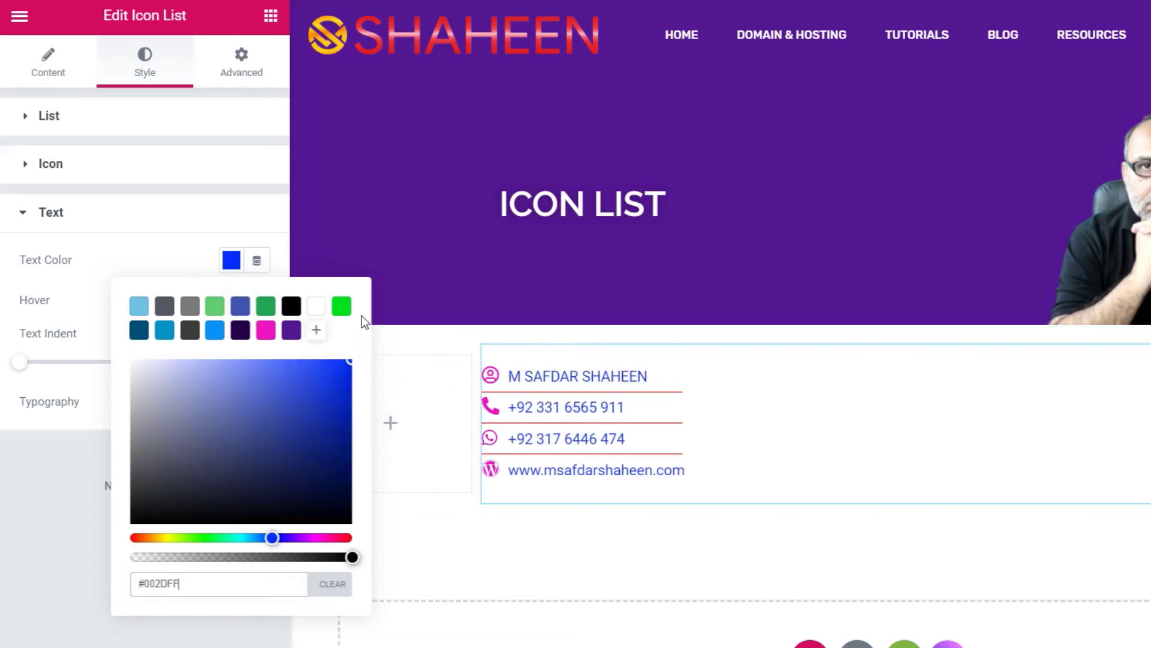
click(228, 267)
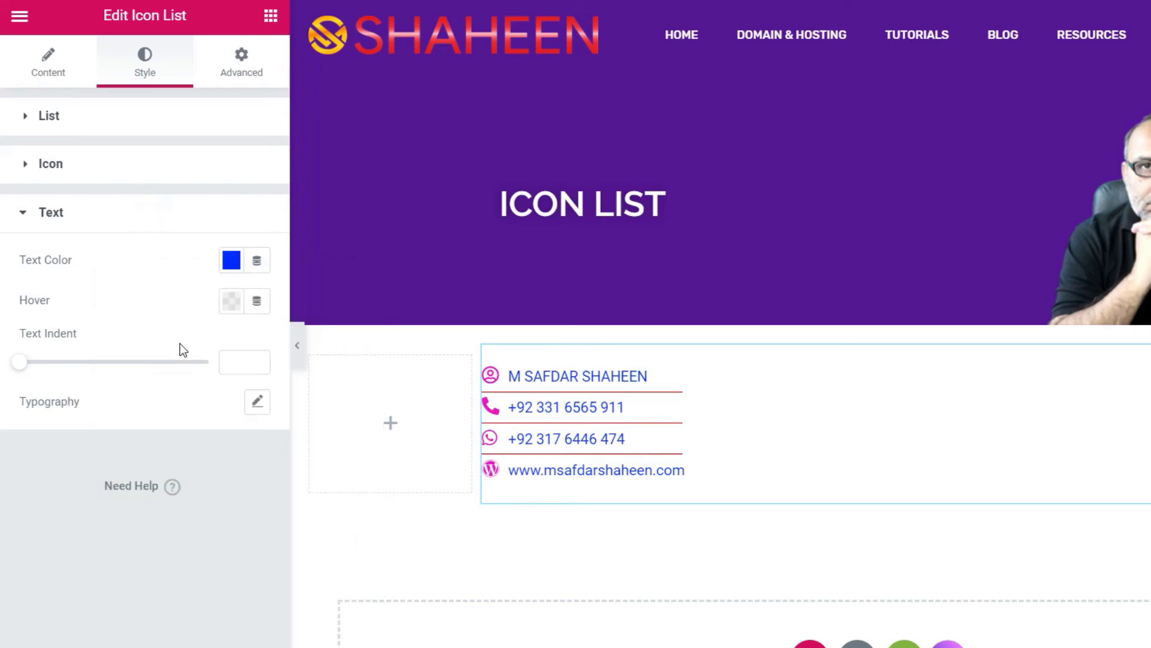
click(232, 303)
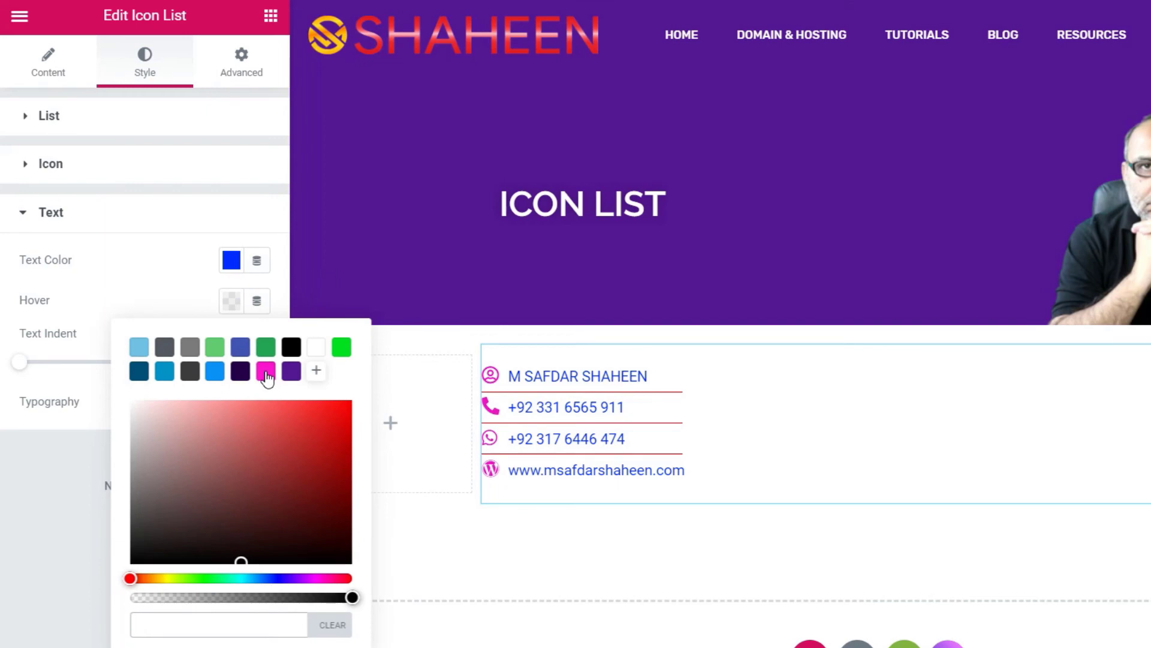
click(217, 350)
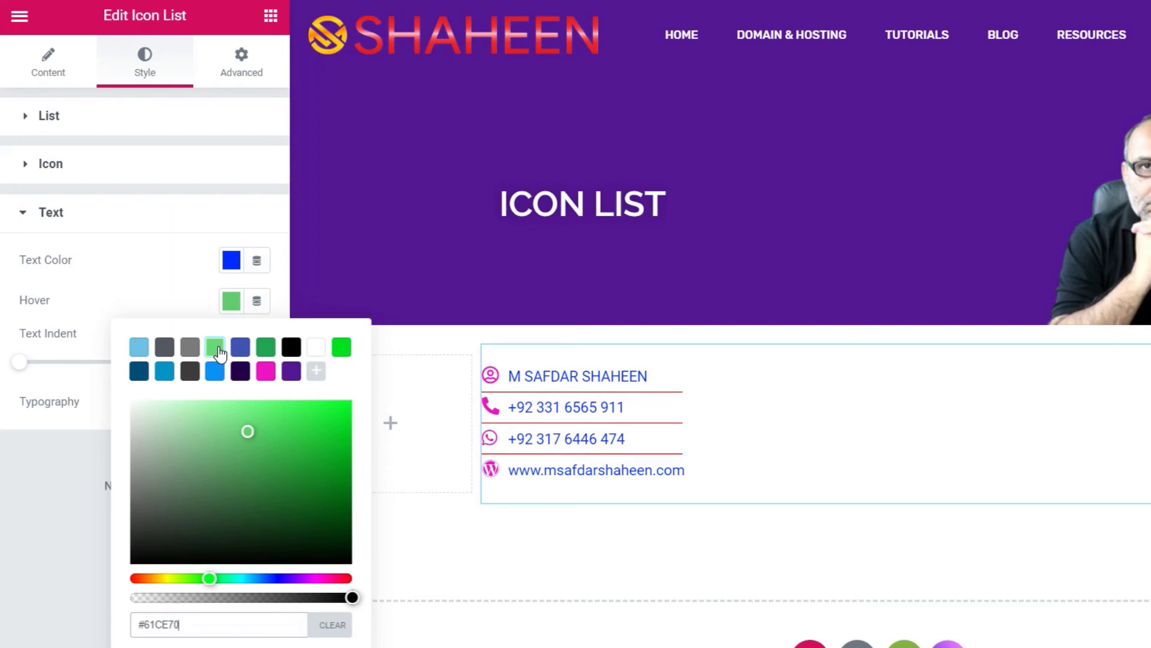
click(232, 300)
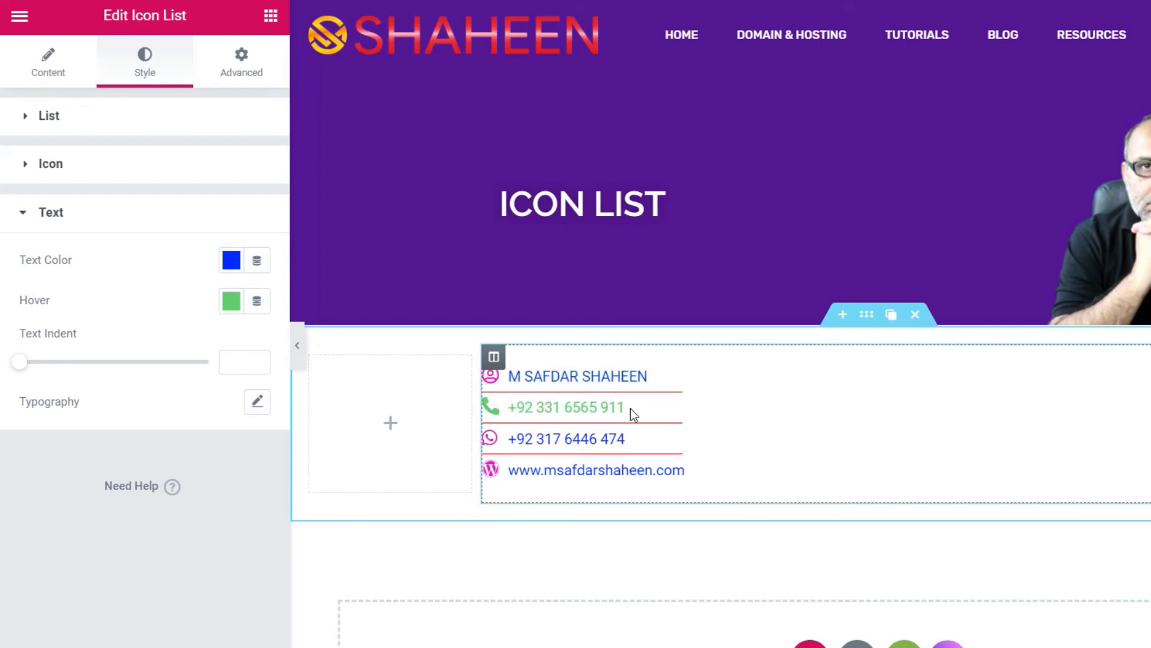
- Check the green hover on the first phone number and set Text Indent to 3
drag(626, 408, 510, 408)
click(514, 407)
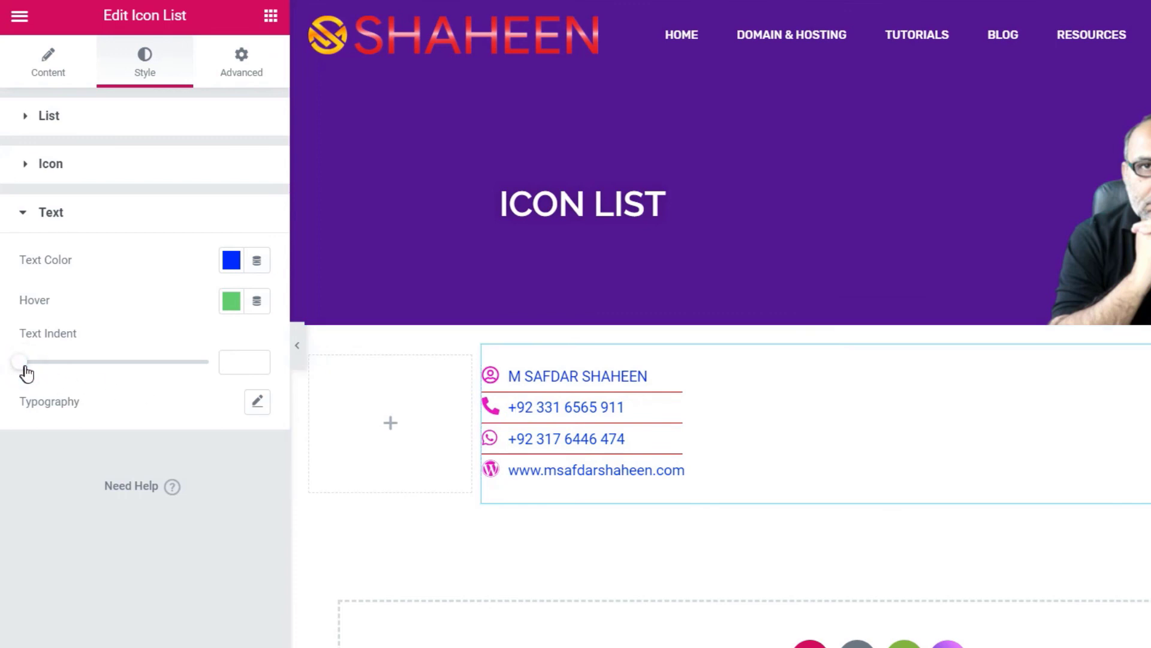
mouse_move(23, 368)
mouse_down()
mouse_move(149, 380)
mouse_move(13, 380)
mouse_move(31, 382)
mouse_up()
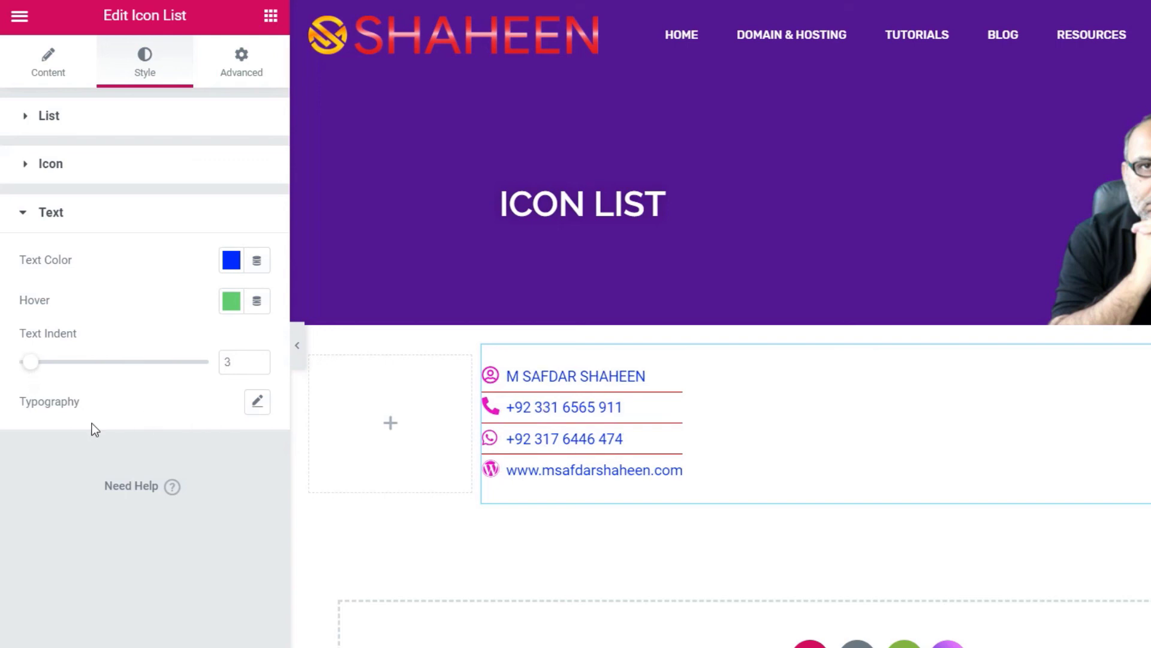
- Change the list text's typography font family to Raleway
click(257, 402)
scroll(128, 373, down, 3)
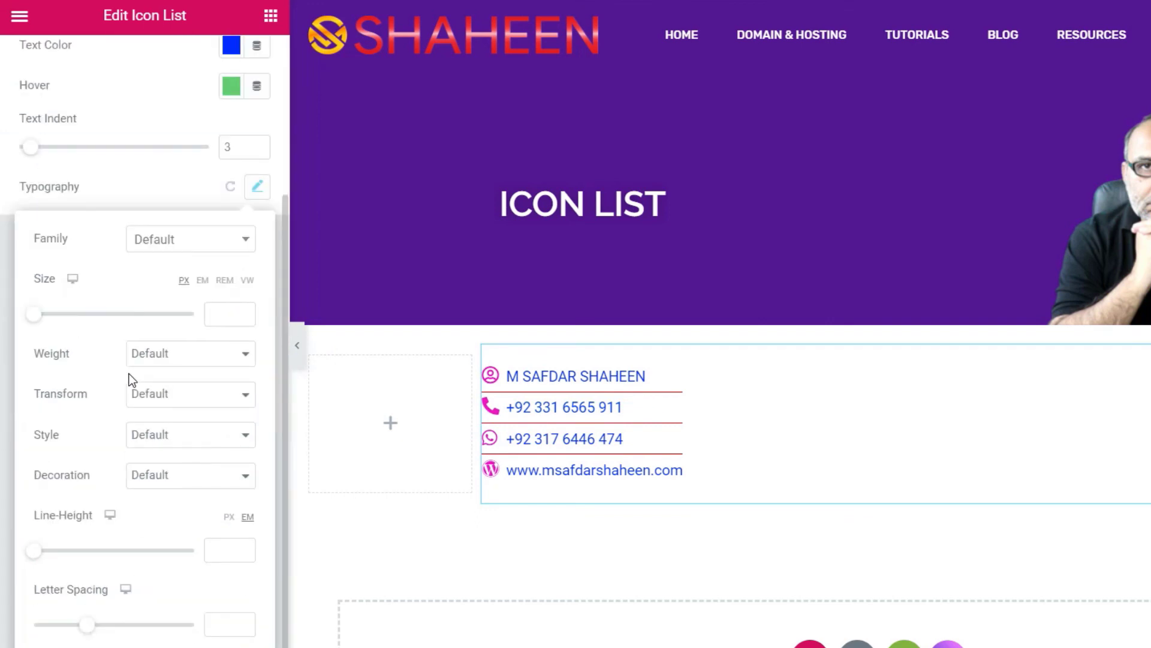
click(167, 241)
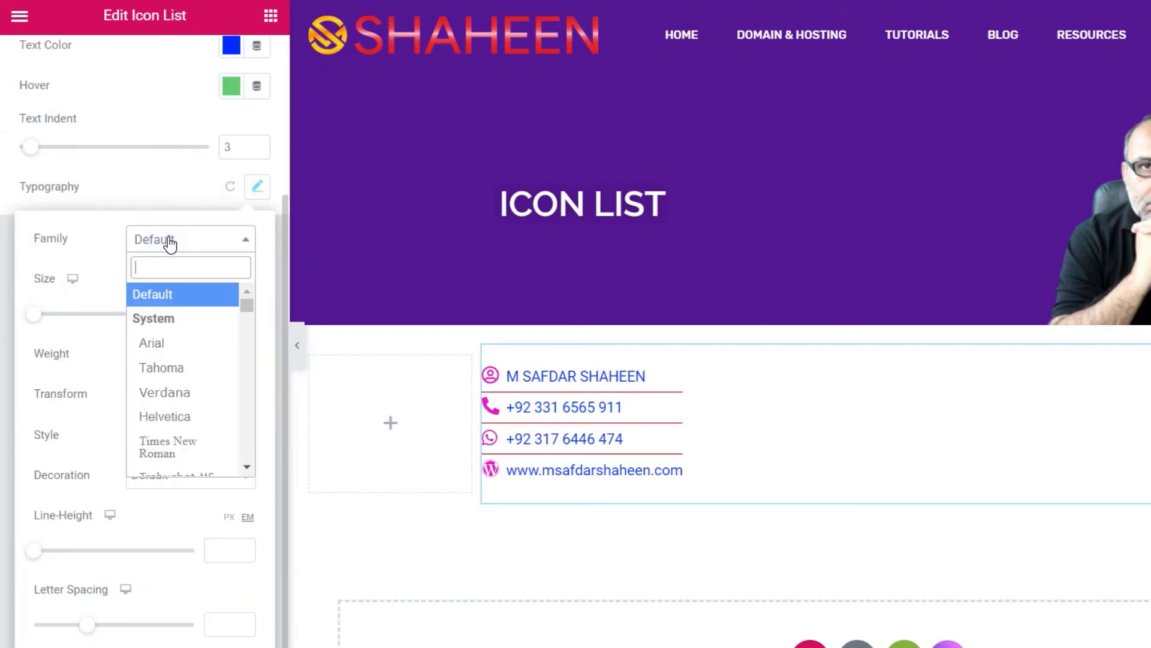
text(rale)
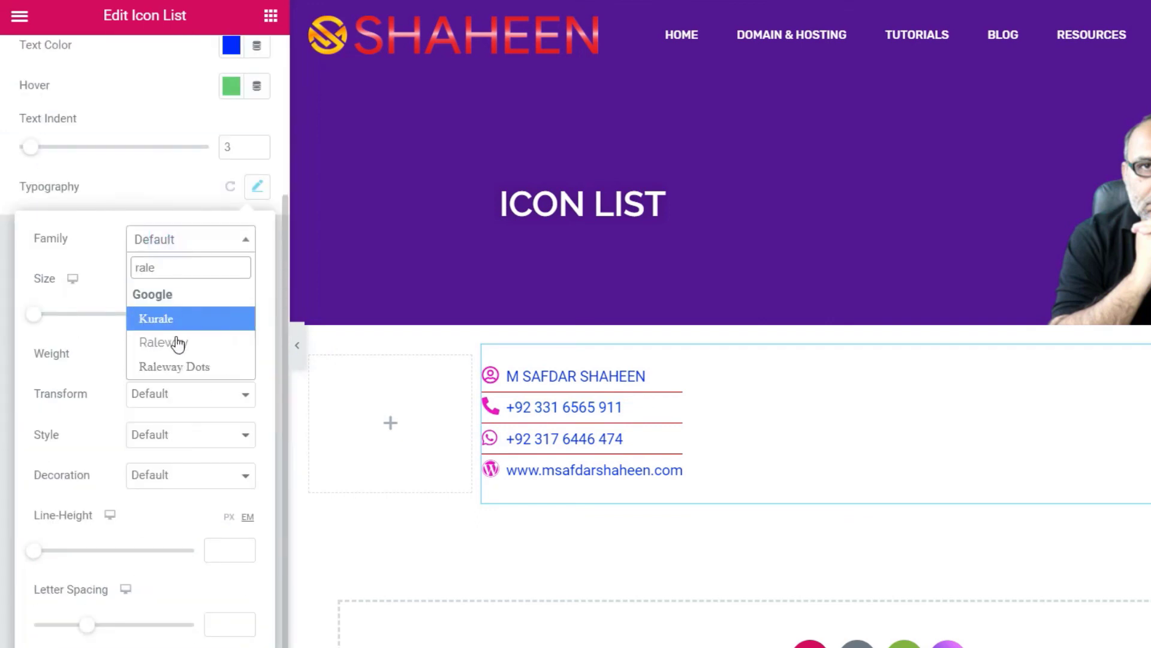
click(175, 347)
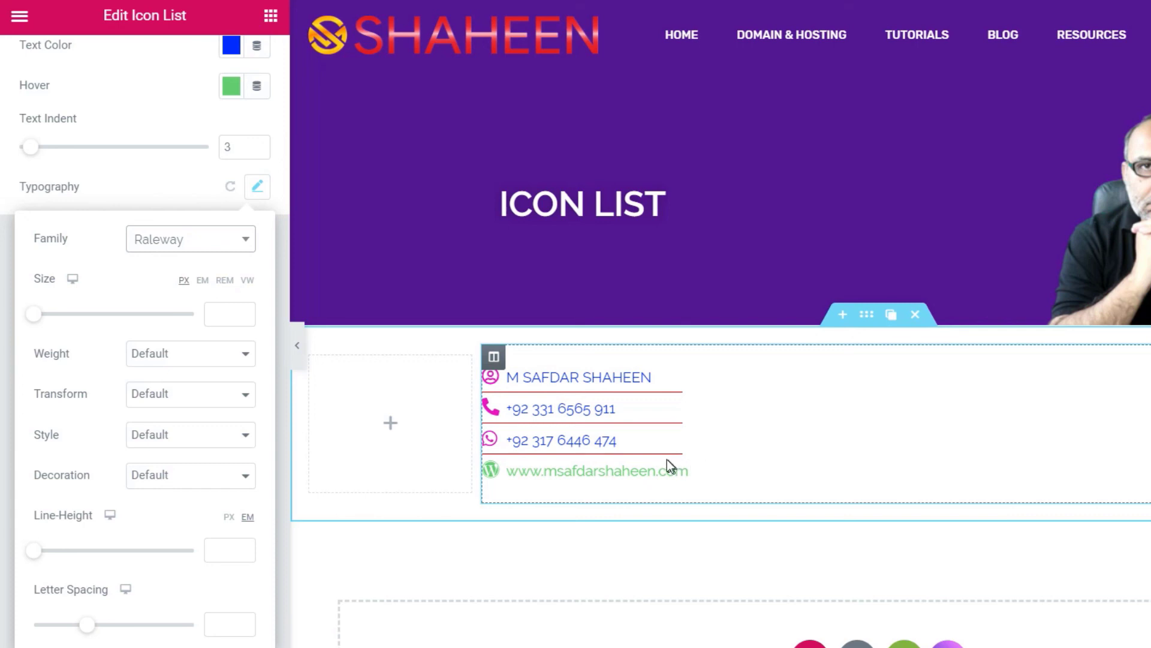
click(256, 187)
- Raise the divider width from 28 to 29, then select the empty left column
scroll(118, 144, up, 5)
click(145, 59)
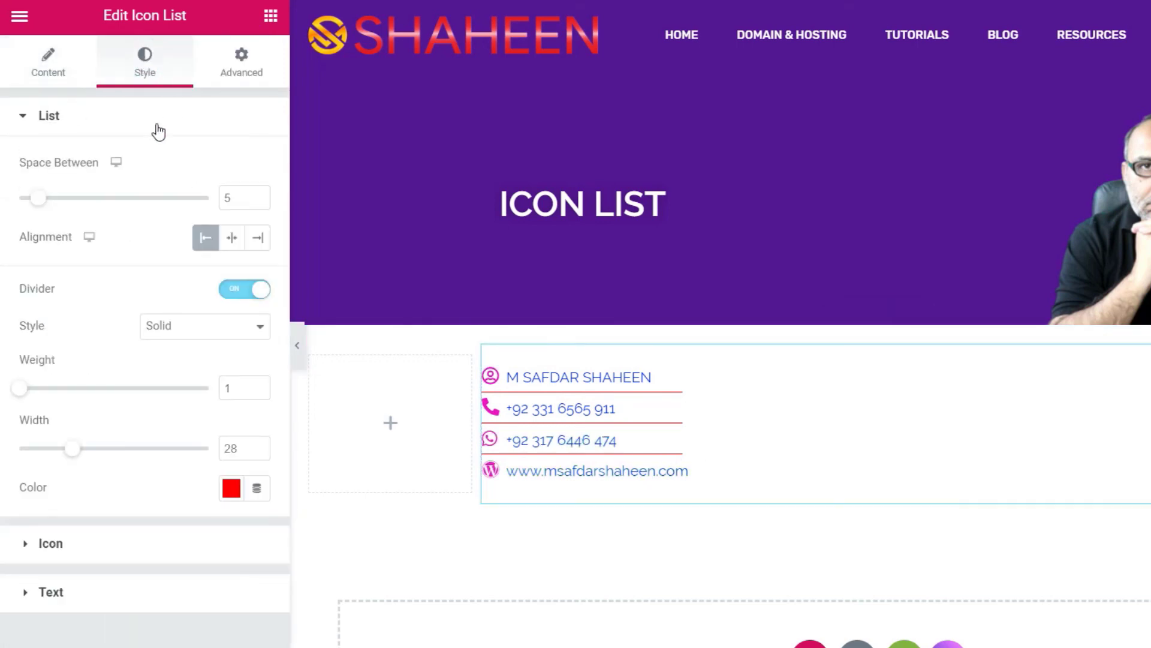
scroll(103, 155, down, 1)
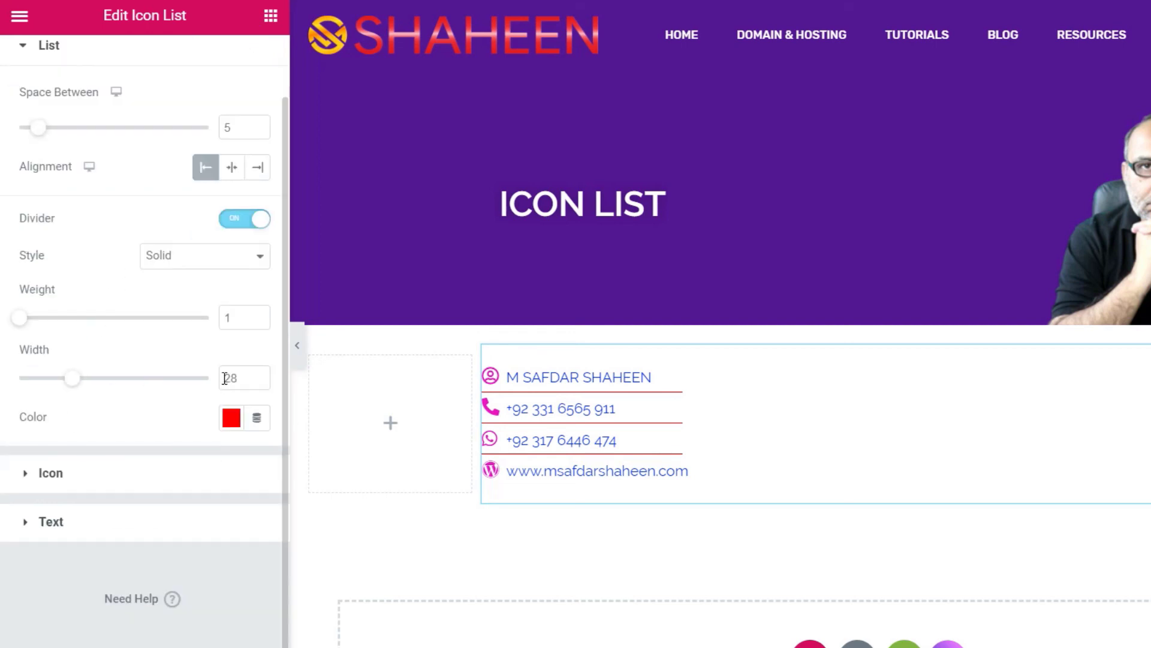
click(257, 374)
click(373, 436)
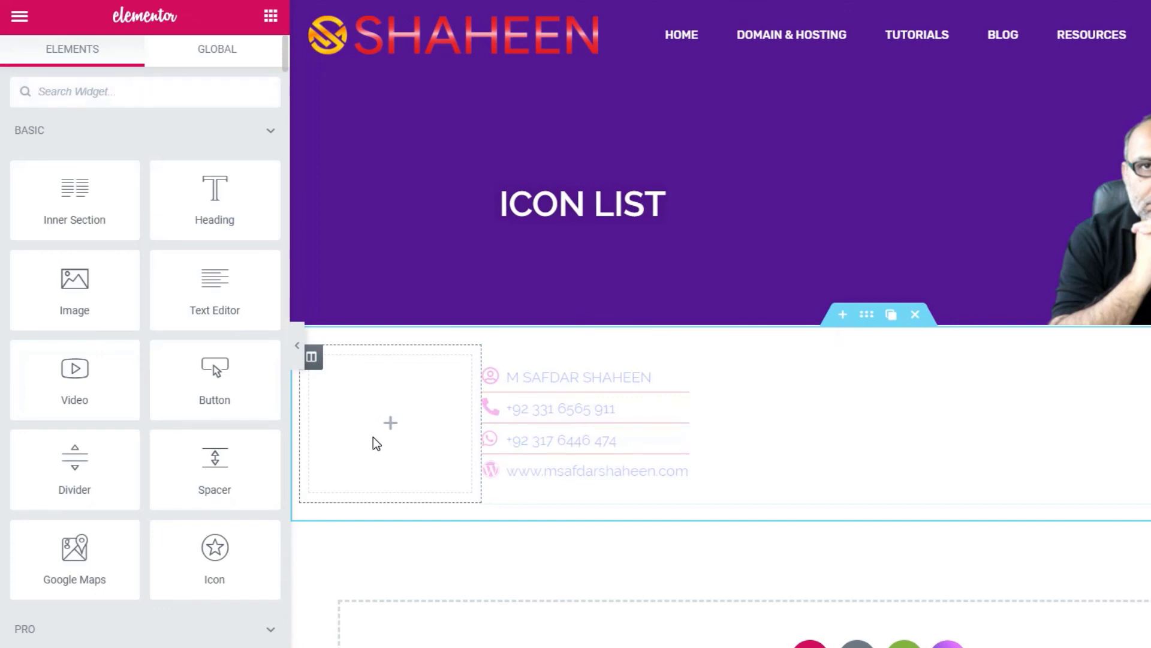